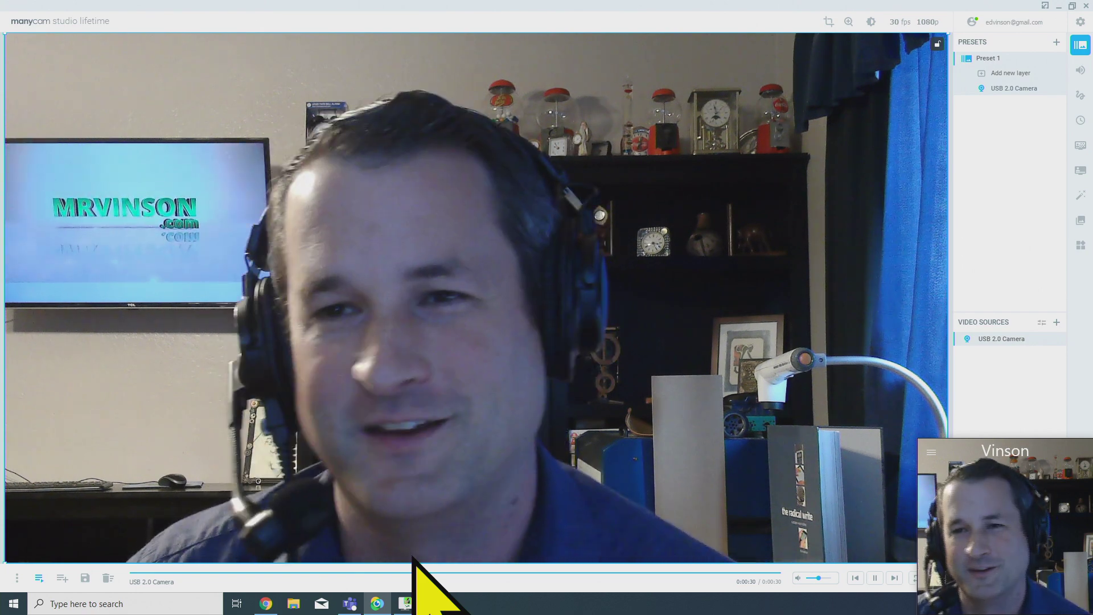
Switch from the ManyCam camera preview to the Google Sites editor in Chrome.
{"action": "left_click", "coordinate": [267, 605]}
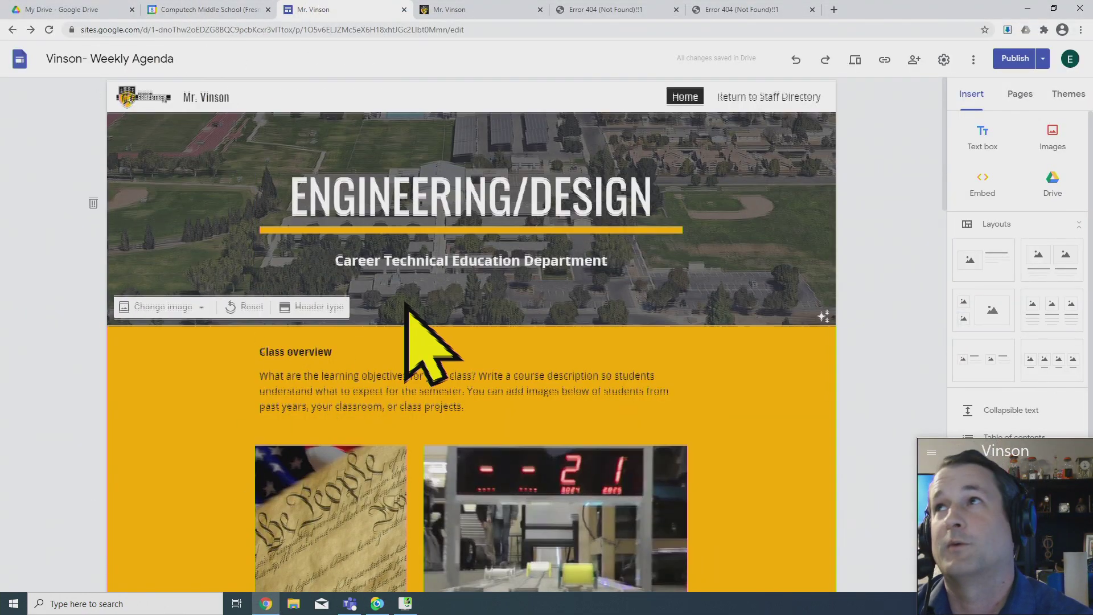
Delete the 'Copy and paste your Syllabus here' placeholder text box under the Syllabus heading.
{"action": "scroll", "coordinate": [416, 341], "scroll_direction": "down", "scroll_amount": 15}
{"action": "scroll", "coordinate": [426, 303], "scroll_direction": "down", "scroll_amount": 15}
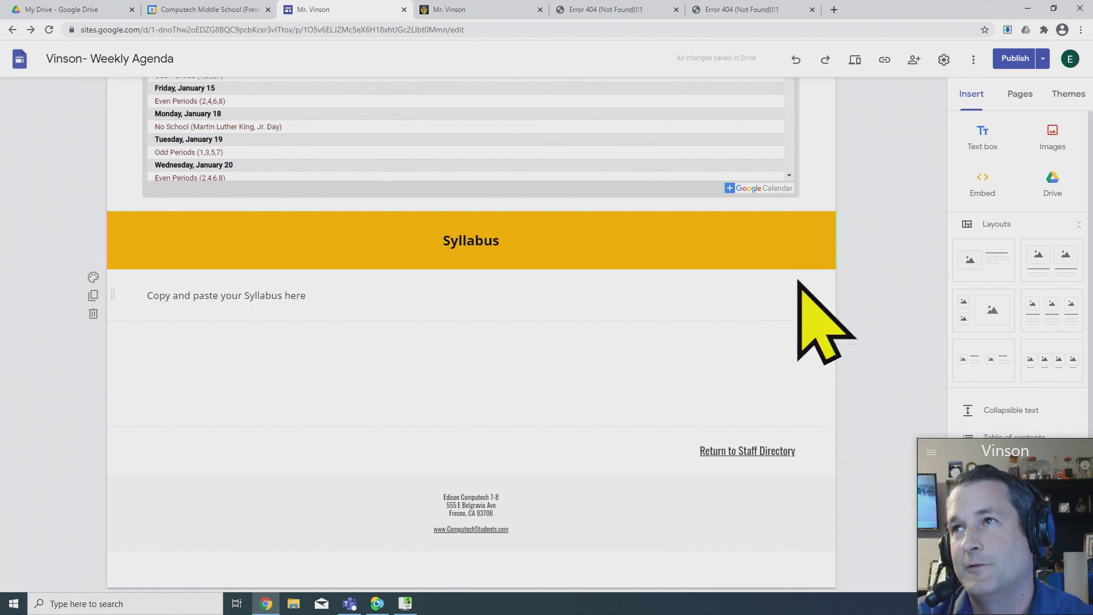
{"action": "left_click", "coordinate": [796, 302]}
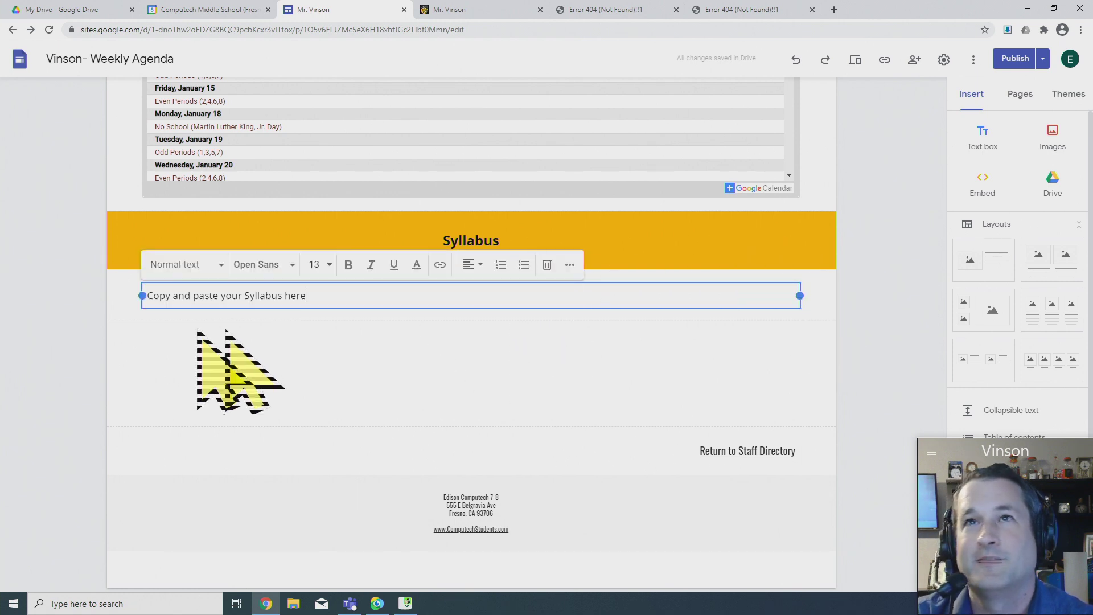
{"action": "left_click", "coordinate": [93, 313]}
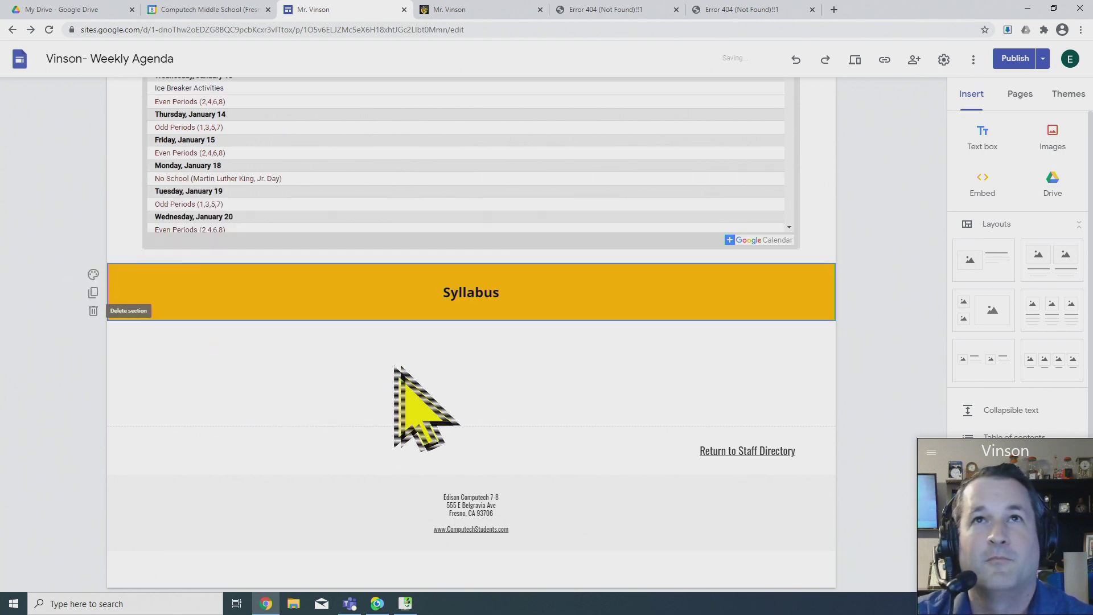
Embed the teacher's syllabus Google Doc and stretch it taller so its title and link show.
{"action": "scroll", "coordinate": [1002, 393], "scroll_direction": "down", "scroll_amount": 3}
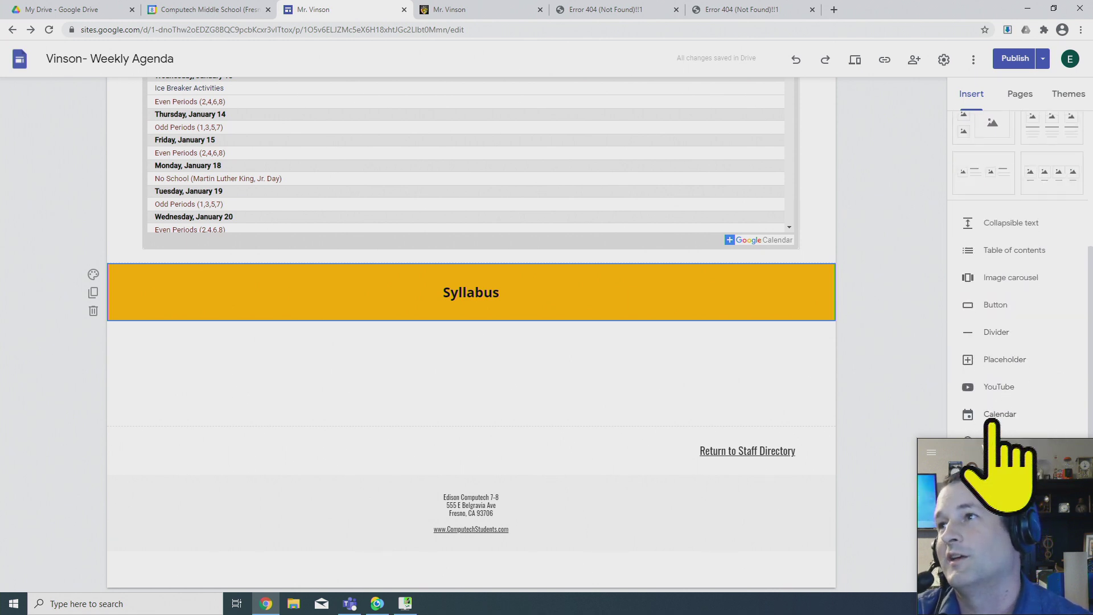
{"action": "left_click_drag", "start_coordinate": [968, 449], "coordinate": [763, 405]}
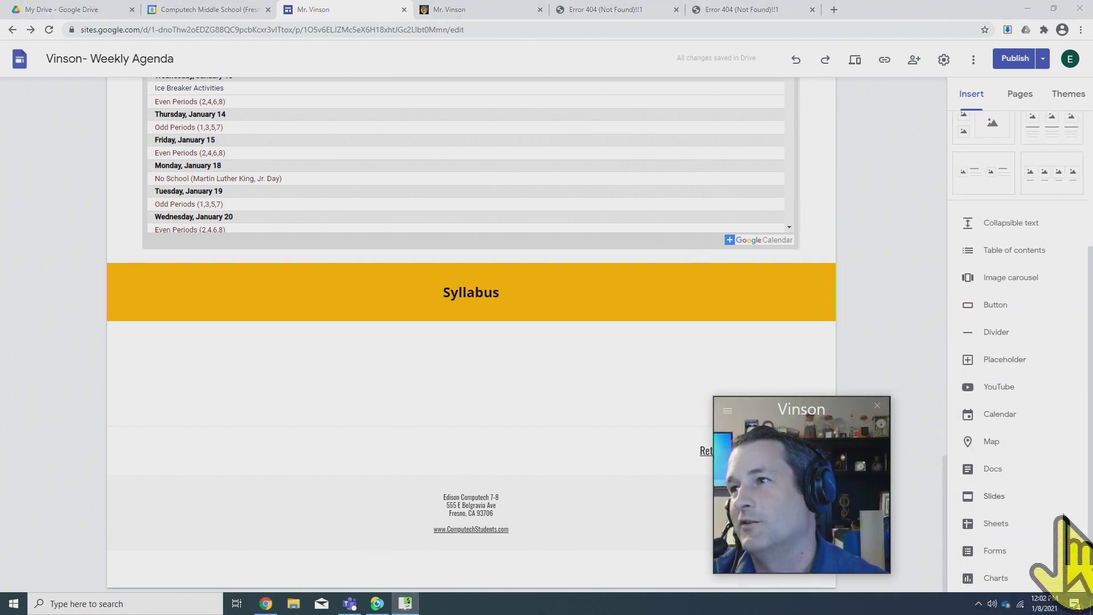
{"action": "left_click", "coordinate": [998, 467]}
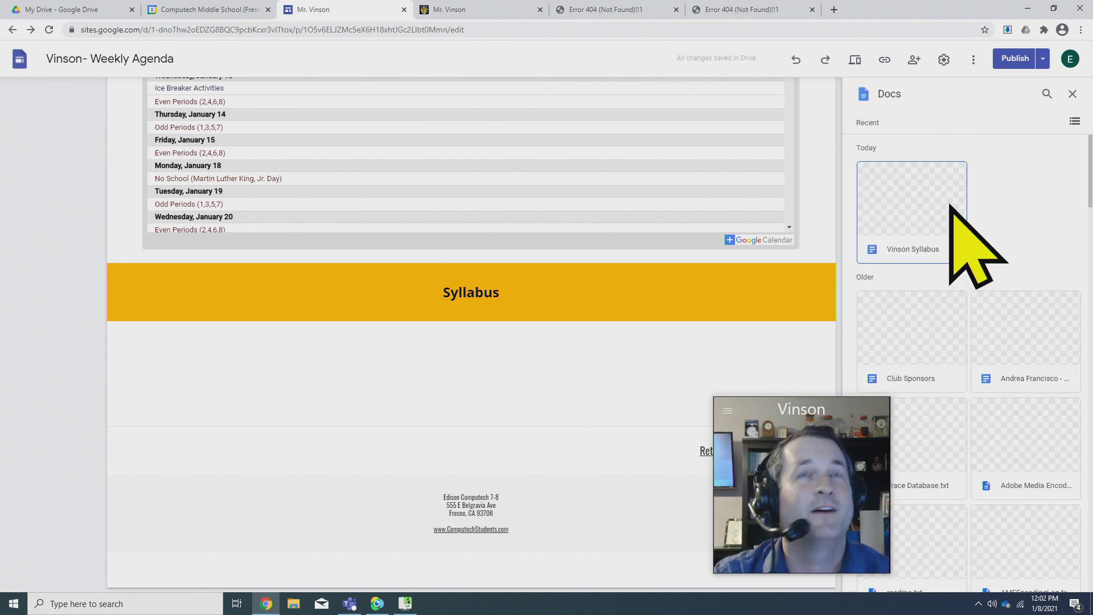
{"action": "left_click", "coordinate": [866, 217]}
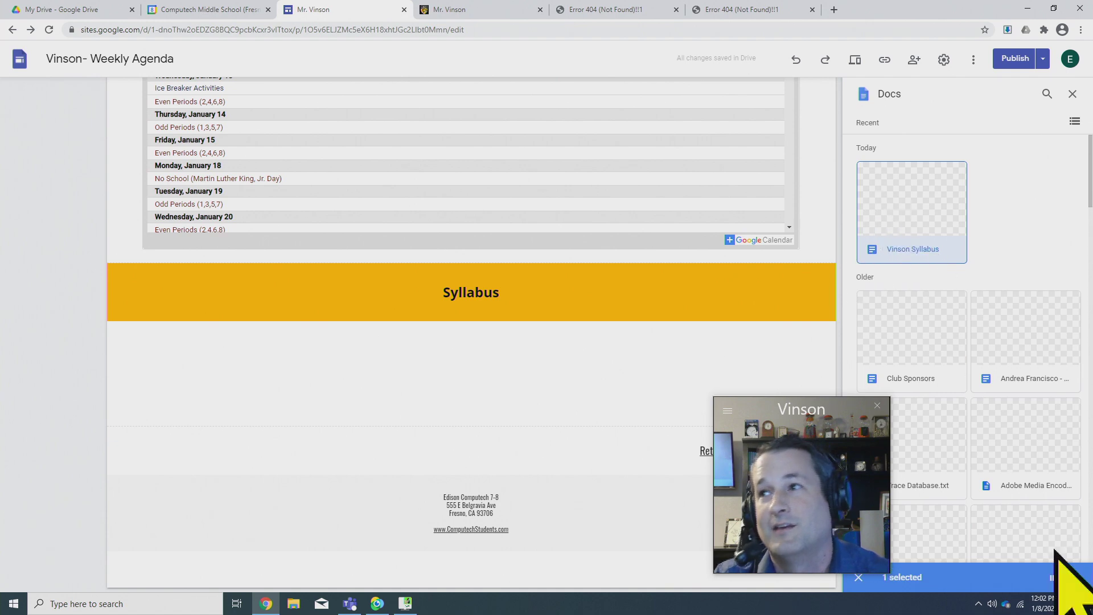
{"action": "left_click", "coordinate": [1060, 577]}
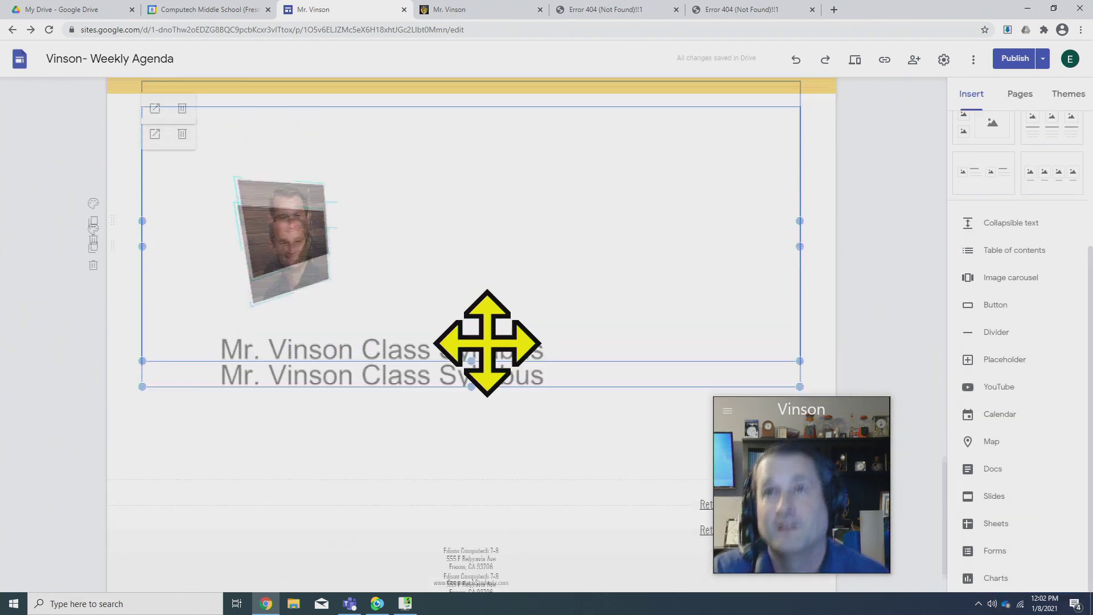
{"action": "left_click_drag", "start_coordinate": [472, 422], "coordinate": [486, 477]}
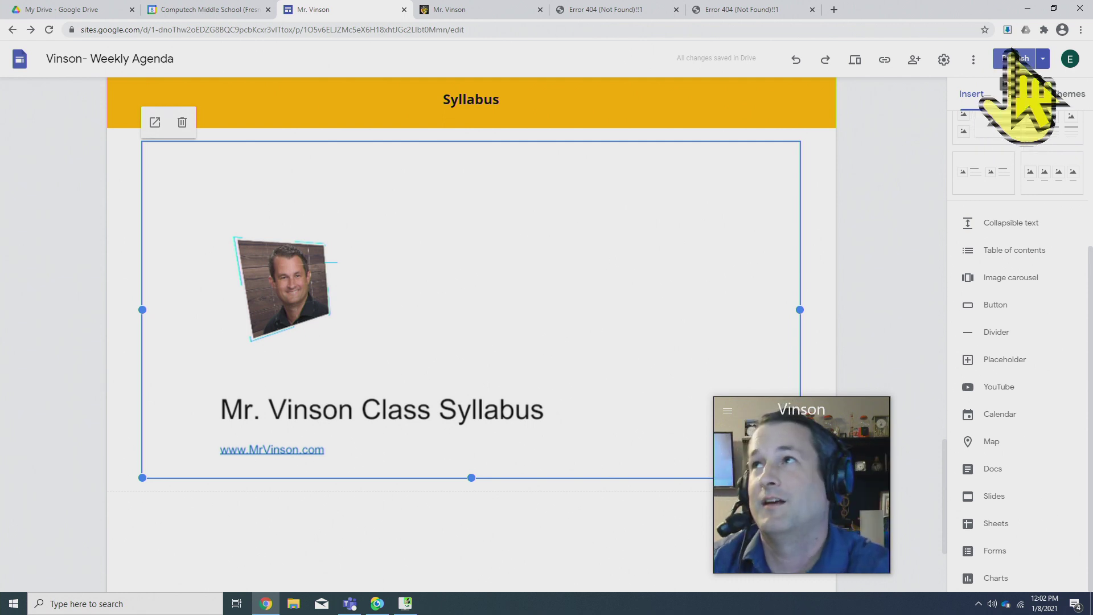
Publish the site with the embedded syllabus, confirming on the review screen.
{"action": "left_click", "coordinate": [1022, 64]}
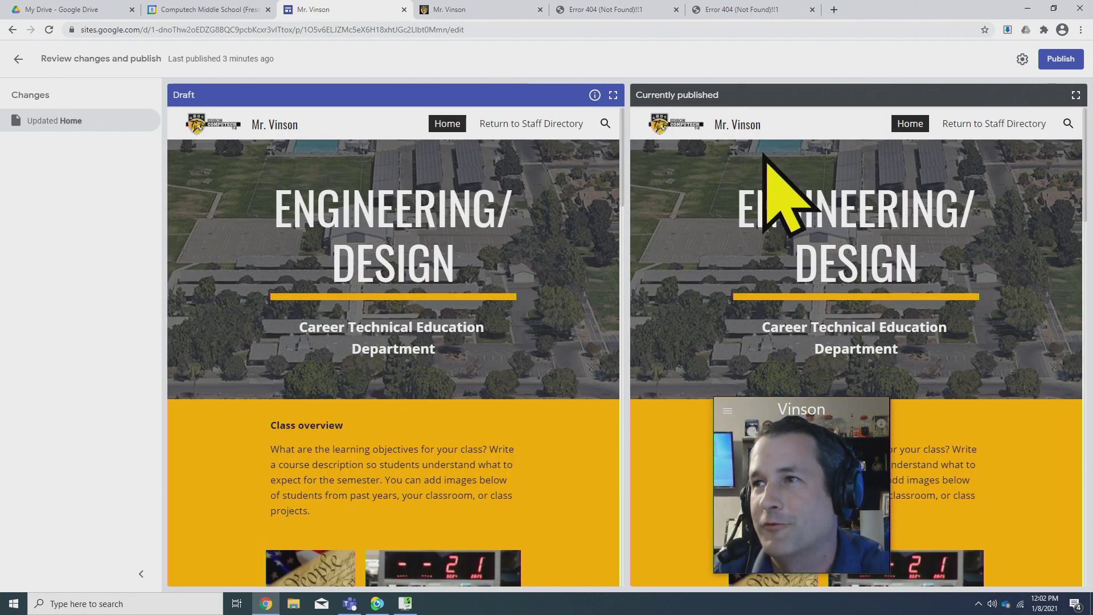
{"action": "left_click", "coordinate": [1064, 59]}
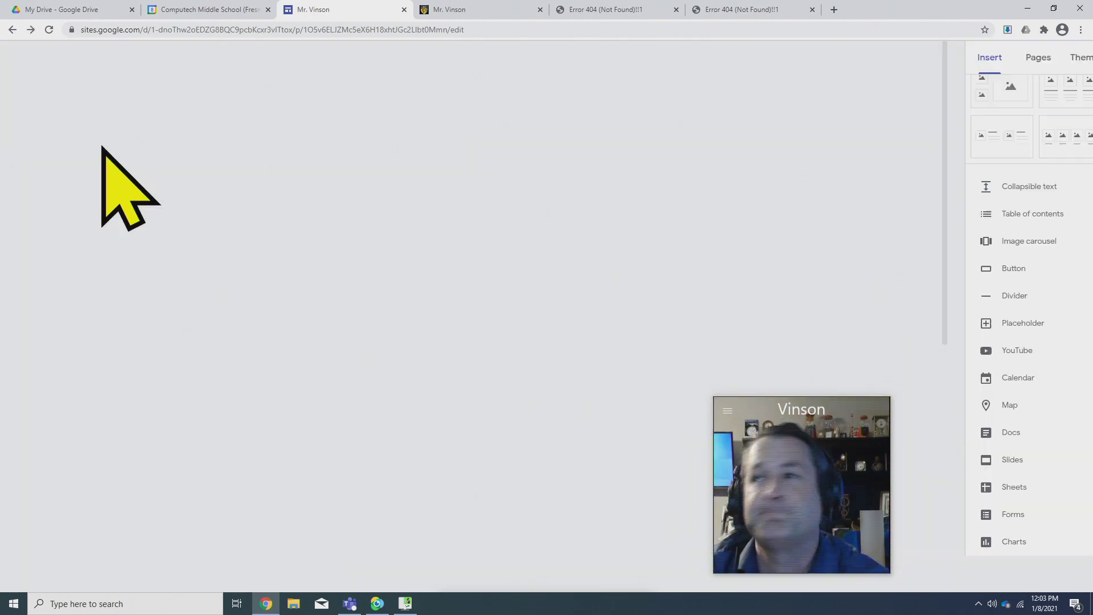
Delete the embedded syllabus section and bring up the Teams Syllabus channel's files.
{"action": "scroll", "coordinate": [425, 230], "scroll_direction": "down", "scroll_amount": 6}
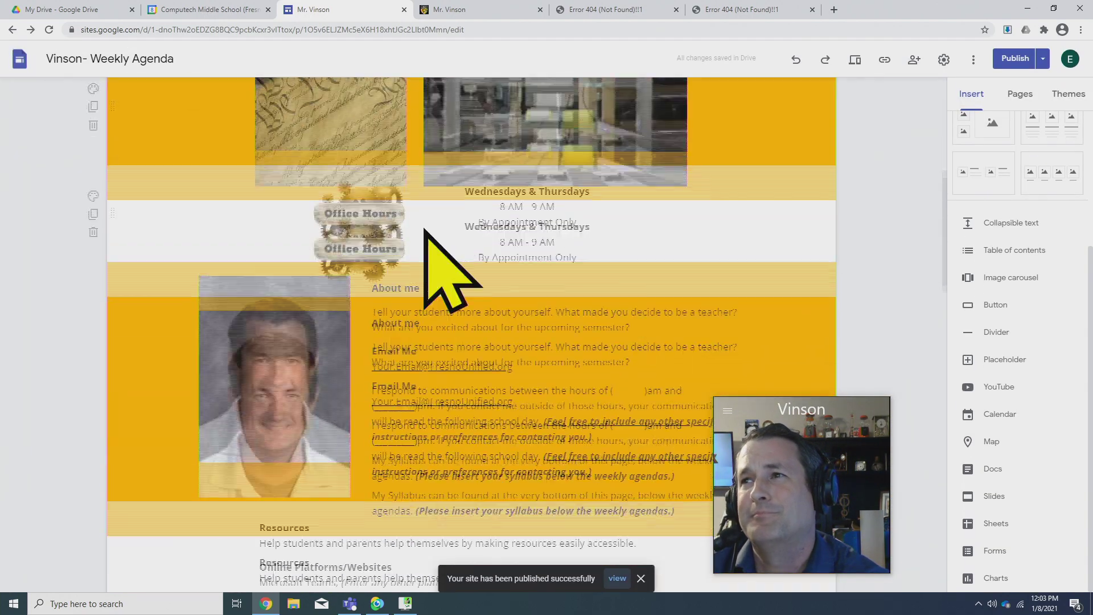
{"action": "scroll", "coordinate": [433, 225], "scroll_direction": "down", "scroll_amount": 12}
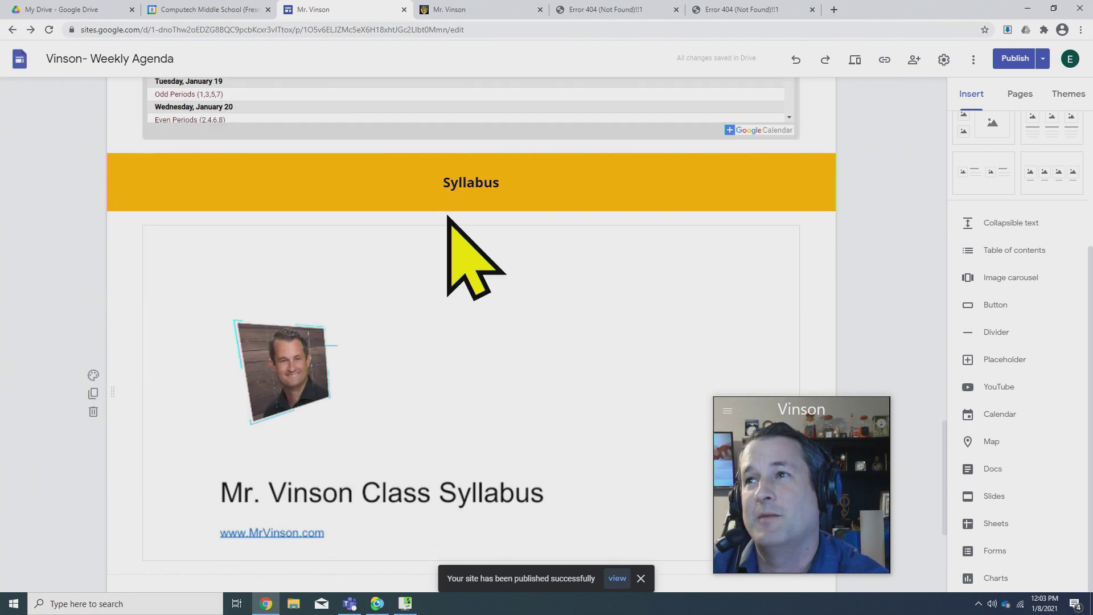
{"action": "scroll", "coordinate": [448, 216], "scroll_direction": "down", "scroll_amount": 2}
{"action": "left_click_drag", "start_coordinate": [647, 208], "coordinate": [618, 214]}
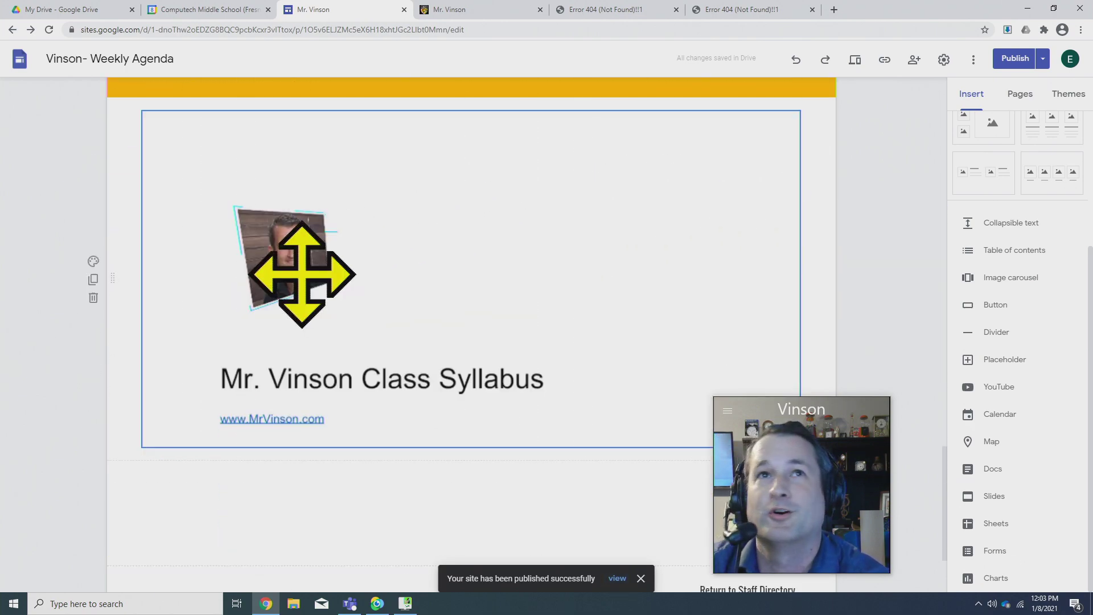
{"action": "left_click", "coordinate": [564, 220]}
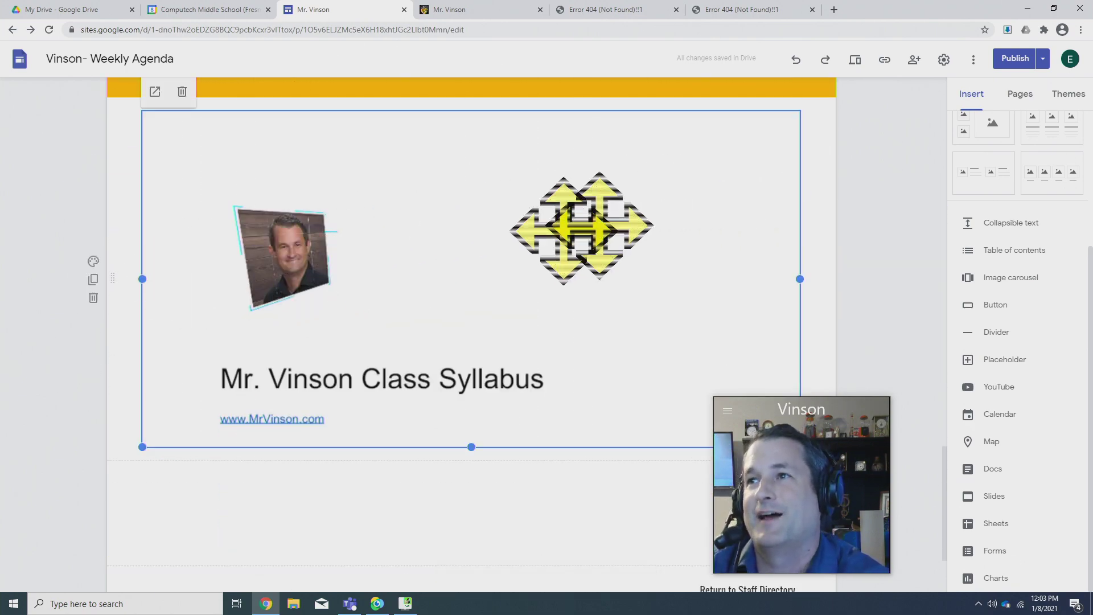
{"action": "left_click", "coordinate": [93, 297]}
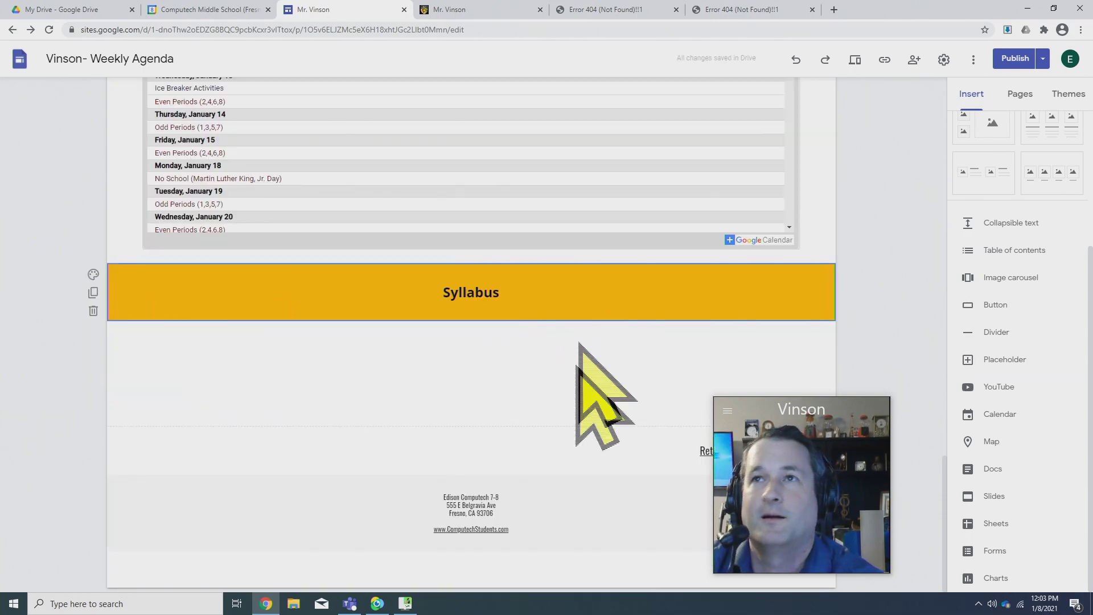
{"action": "left_click", "coordinate": [349, 604]}
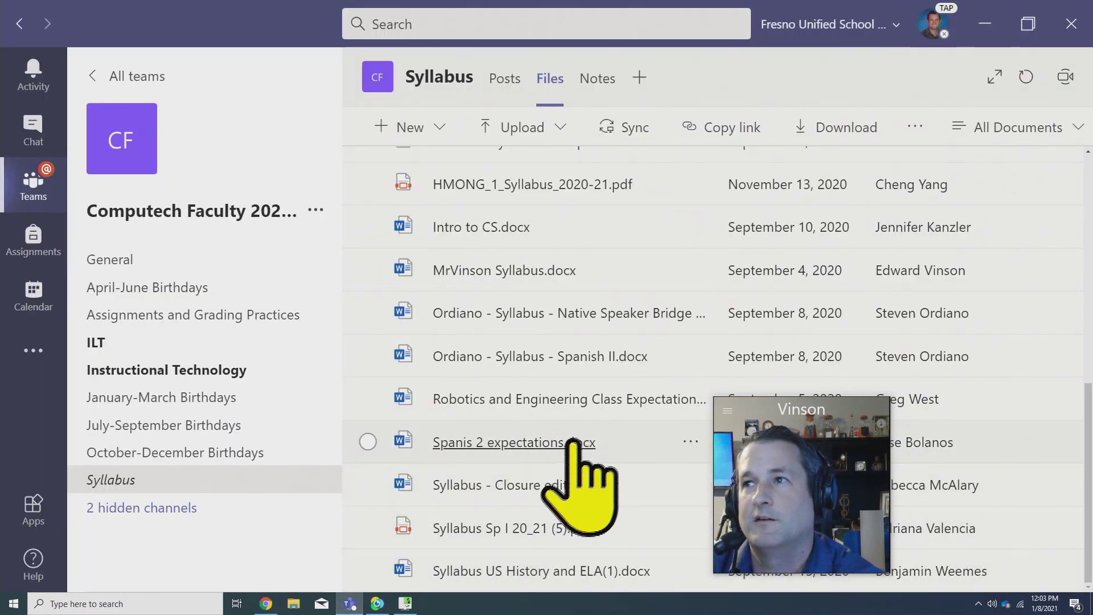
Open Syllabus US History and ELA(1).docx from the Syllabus channel's file list.
{"action": "scroll", "coordinate": [572, 441], "scroll_direction": "up", "scroll_amount": 8}
{"action": "scroll", "coordinate": [549, 450], "scroll_direction": "down", "scroll_amount": 8}
{"action": "scroll", "coordinate": [537, 409], "scroll_direction": "up", "scroll_amount": 8}
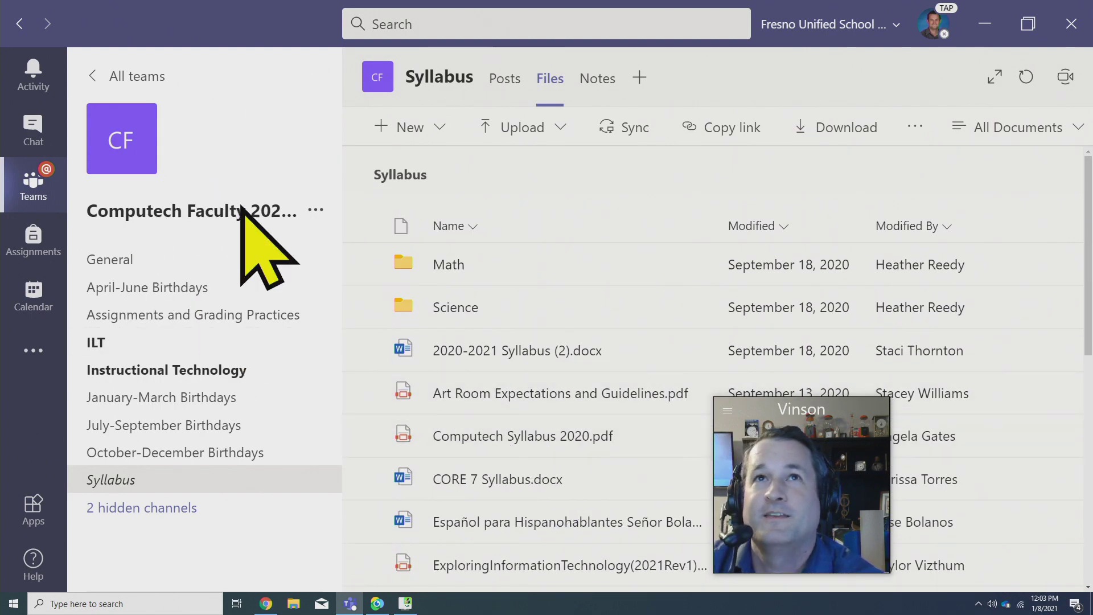
{"action": "scroll", "coordinate": [545, 367], "scroll_direction": "down", "scroll_amount": 8}
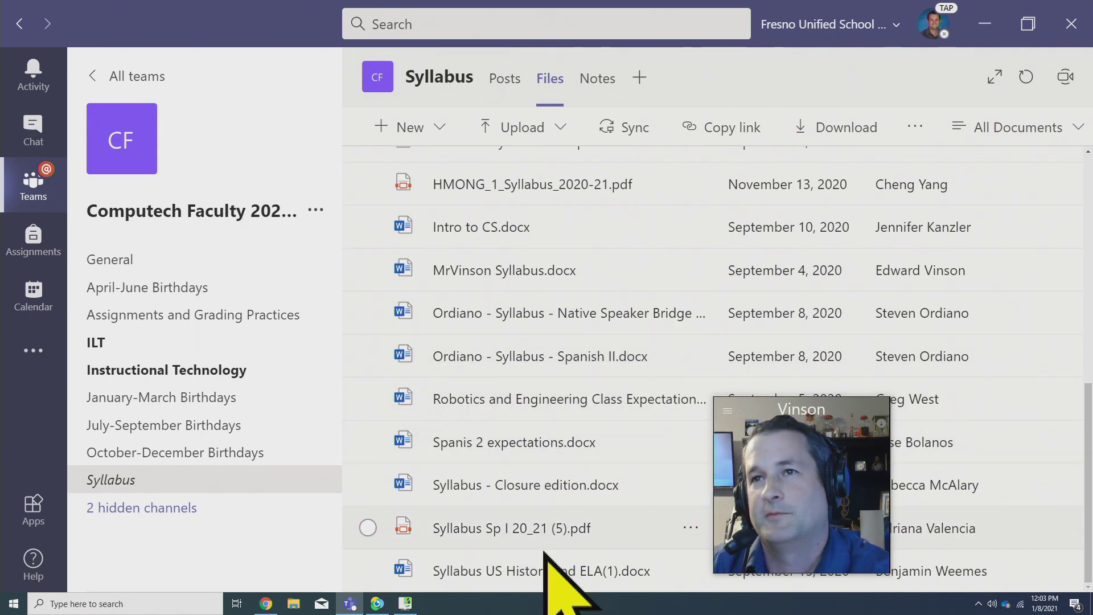
{"action": "left_click", "coordinate": [540, 569]}
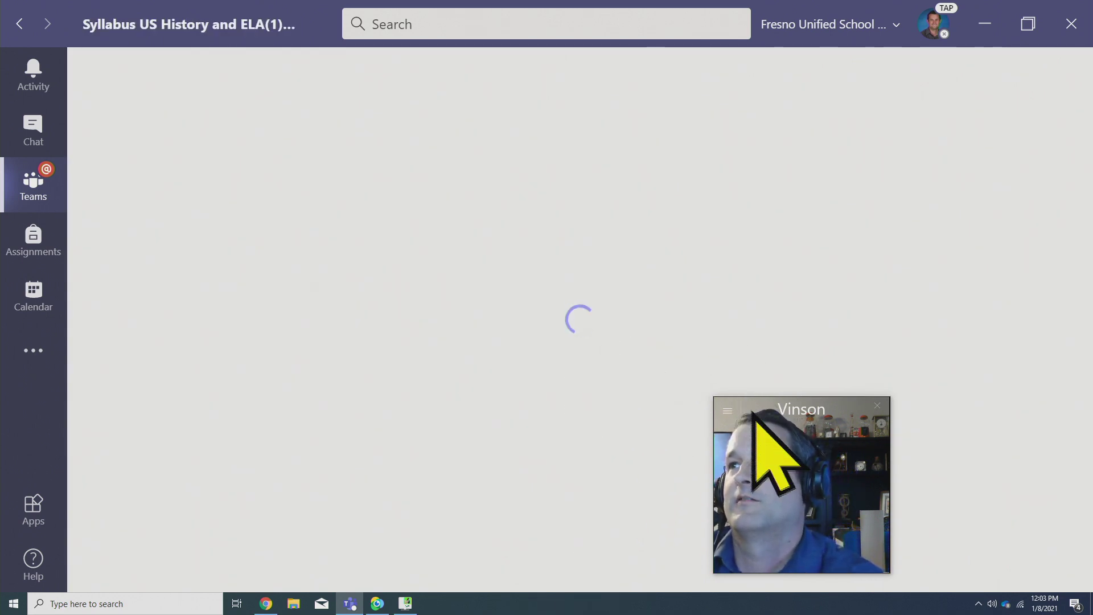
Scroll through the opened syllabus document and make it active for editing.
{"action": "left_click_drag", "start_coordinate": [761, 408], "coordinate": [971, 322]}
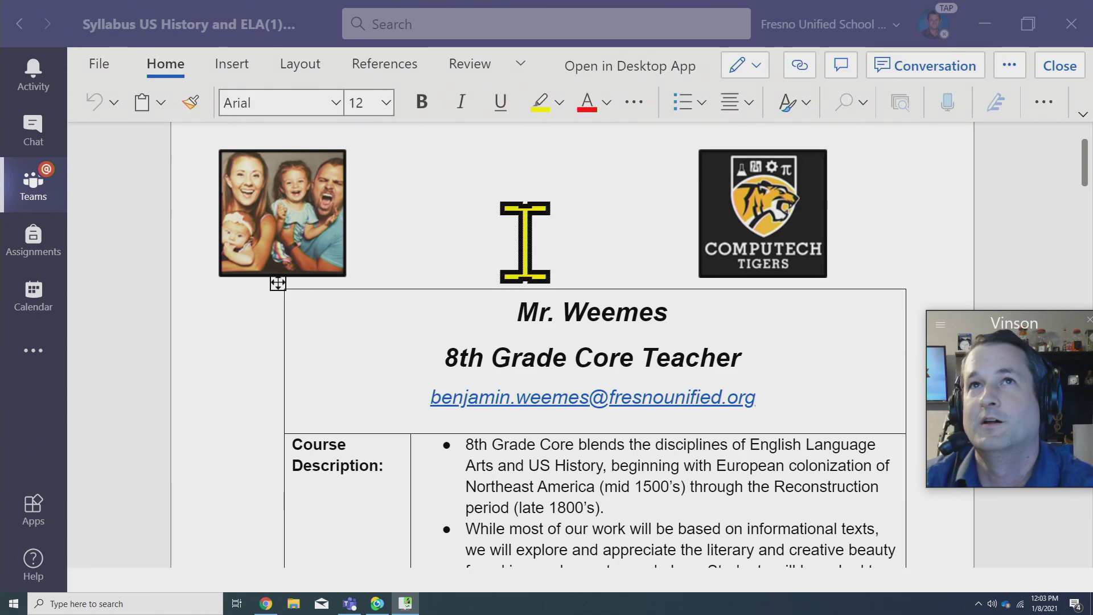
{"action": "scroll", "coordinate": [439, 251], "scroll_direction": "down", "scroll_amount": 10}
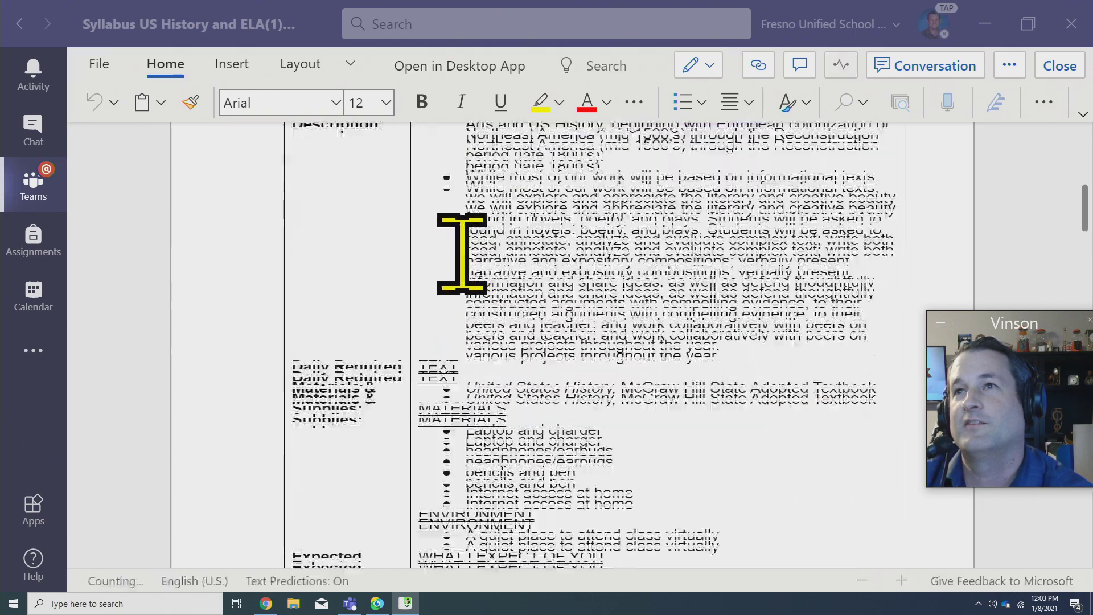
{"action": "scroll", "coordinate": [465, 251], "scroll_direction": "down", "scroll_amount": 15}
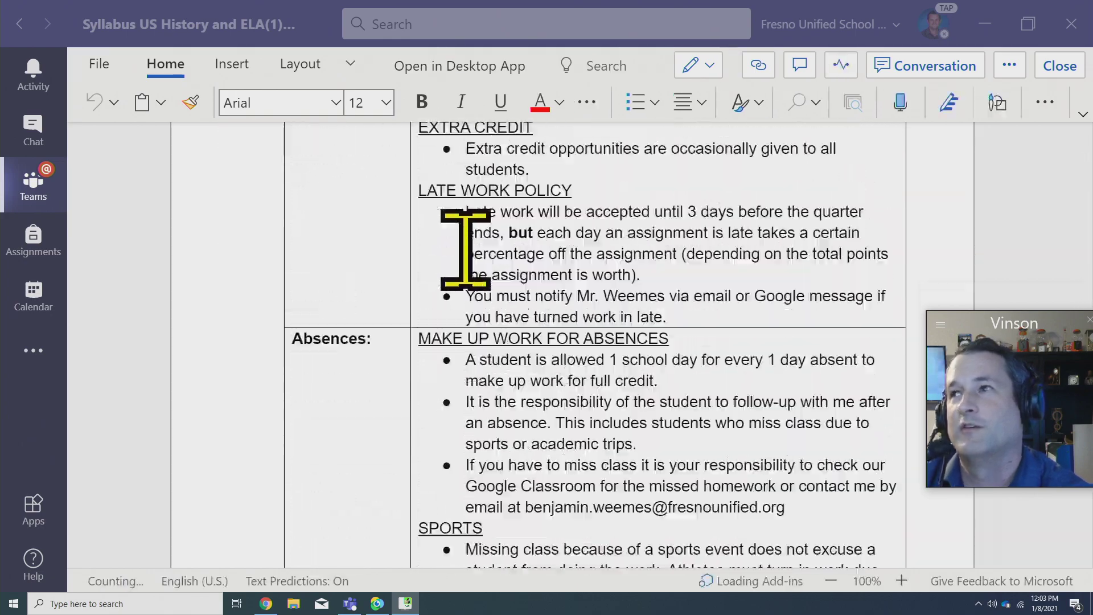
{"action": "scroll", "coordinate": [466, 251], "scroll_direction": "down", "scroll_amount": 10}
{"action": "scroll", "coordinate": [471, 245], "scroll_direction": "up", "scroll_amount": 10}
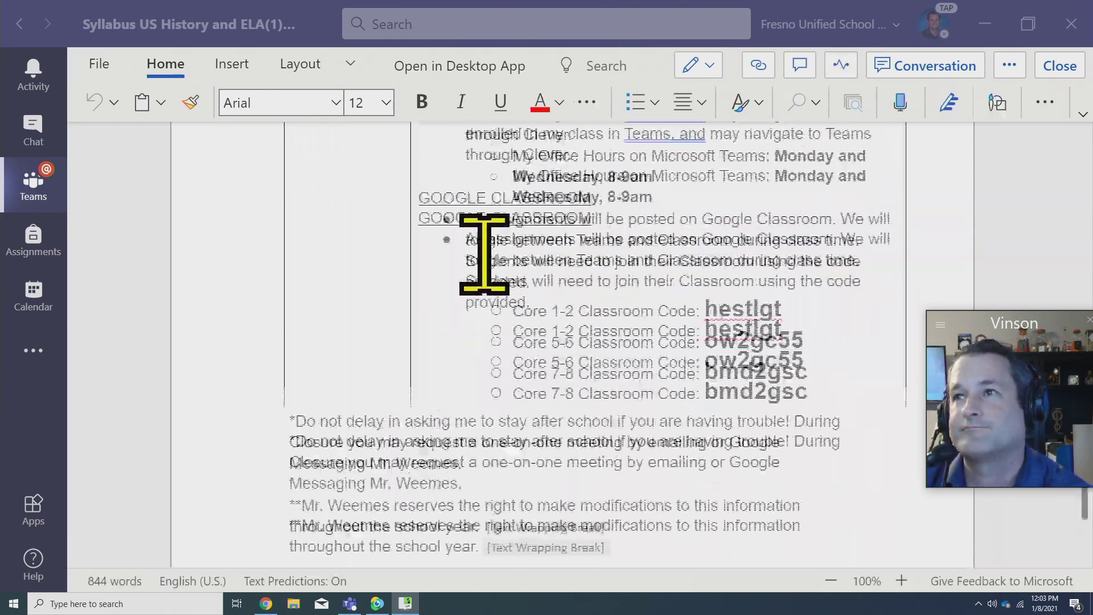
{"action": "scroll", "coordinate": [491, 252], "scroll_direction": "up", "scroll_amount": 20}
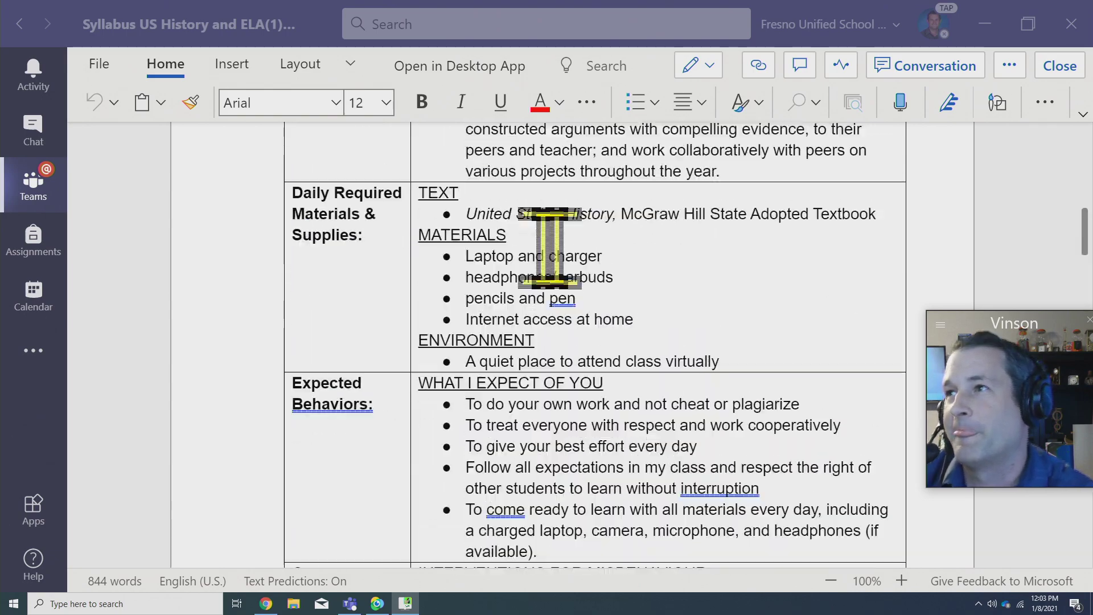
{"action": "scroll", "coordinate": [595, 259], "scroll_direction": "up", "scroll_amount": 3}
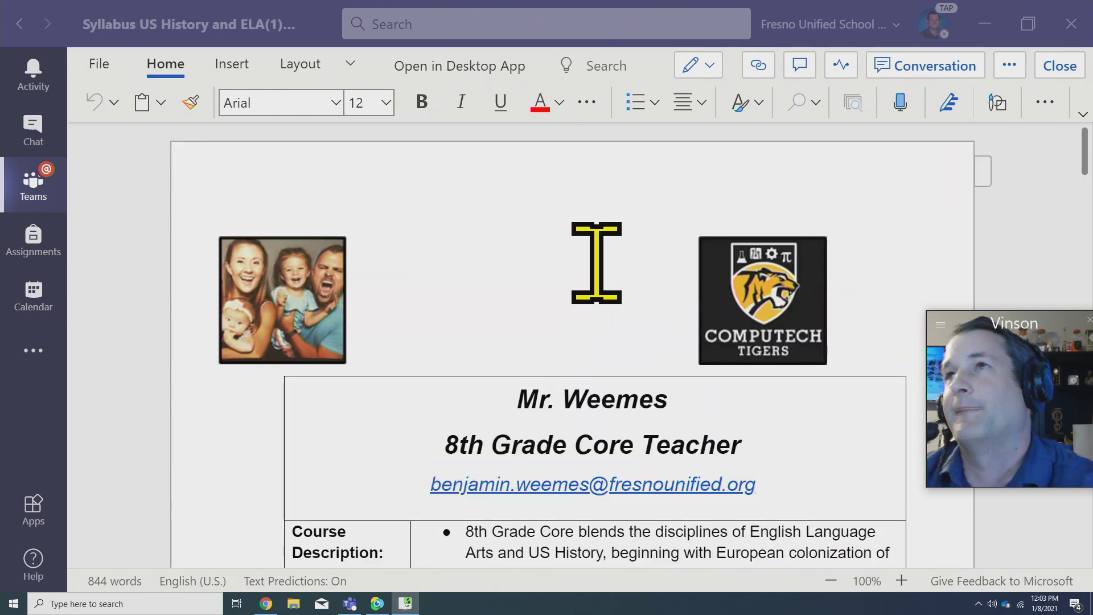
{"action": "left_click", "coordinate": [175, 179]}
Zoom the syllabus view out to 70% so the whole first page fits on screen.
{"action": "scroll", "coordinate": [175, 180], "scroll_direction": "down", "scroll_amount": 3}
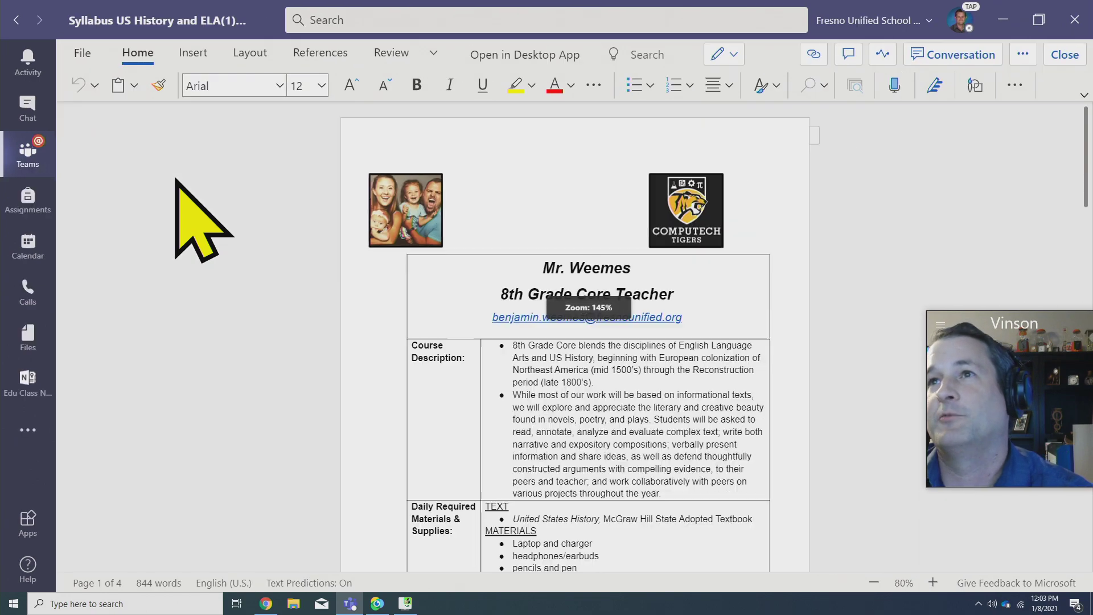
{"action": "scroll", "coordinate": [175, 179], "scroll_direction": "down", "scroll_amount": 4}
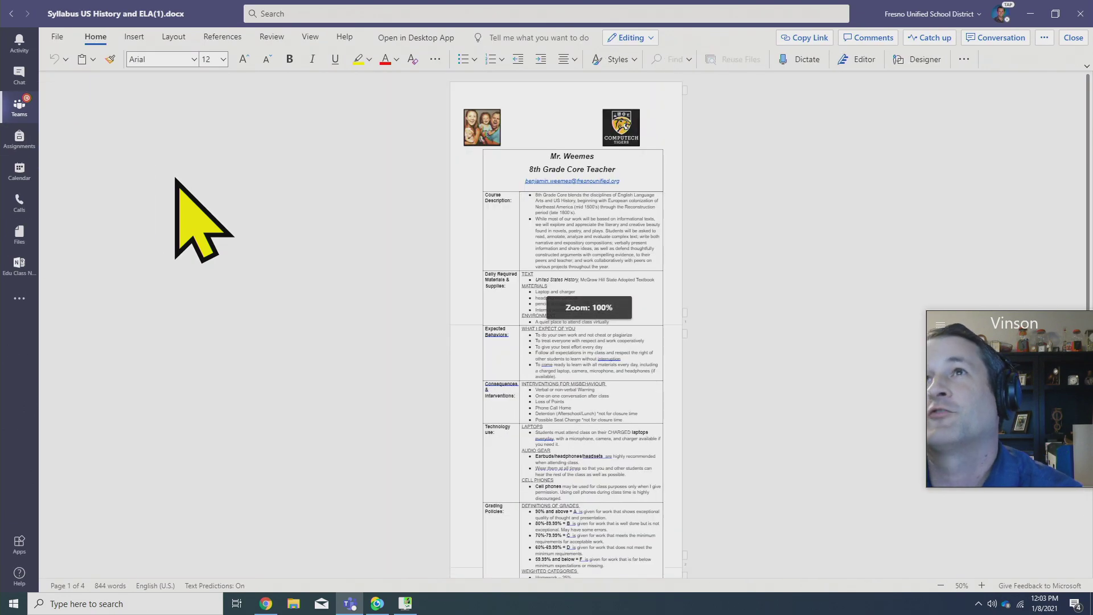
{"action": "scroll", "coordinate": [176, 180], "scroll_direction": "down", "scroll_amount": 2}
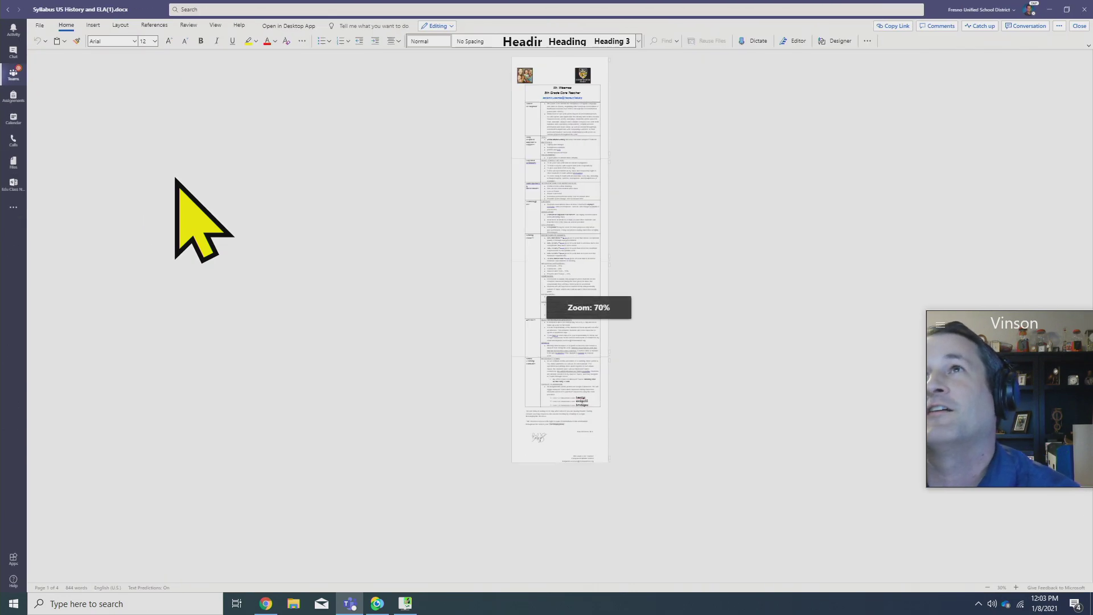
{"action": "scroll", "coordinate": [176, 179], "scroll_direction": "up", "scroll_amount": 1}
{"action": "scroll", "coordinate": [175, 179], "scroll_direction": "down", "scroll_amount": 1}
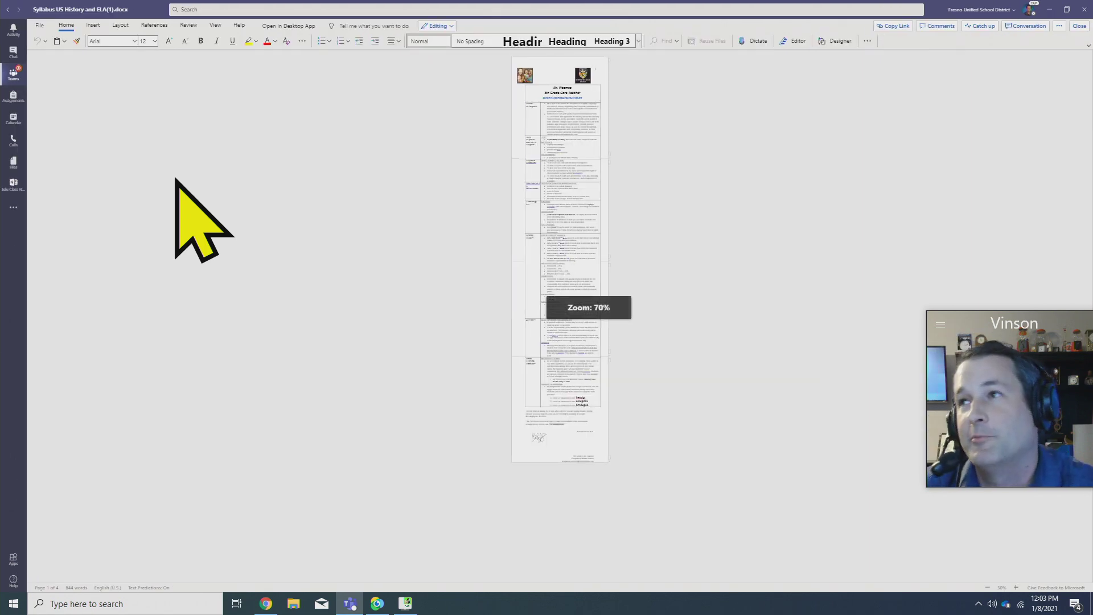
{"action": "scroll", "coordinate": [176, 180], "scroll_direction": "up", "scroll_amount": 2}
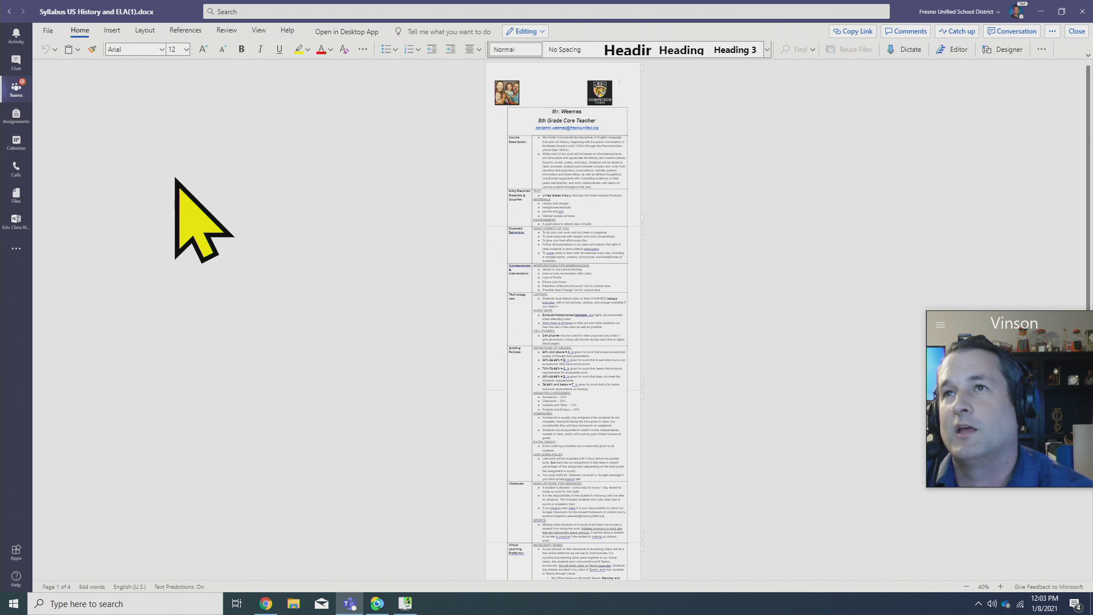
{"action": "scroll", "coordinate": [175, 179], "scroll_direction": "down", "scroll_amount": 2}
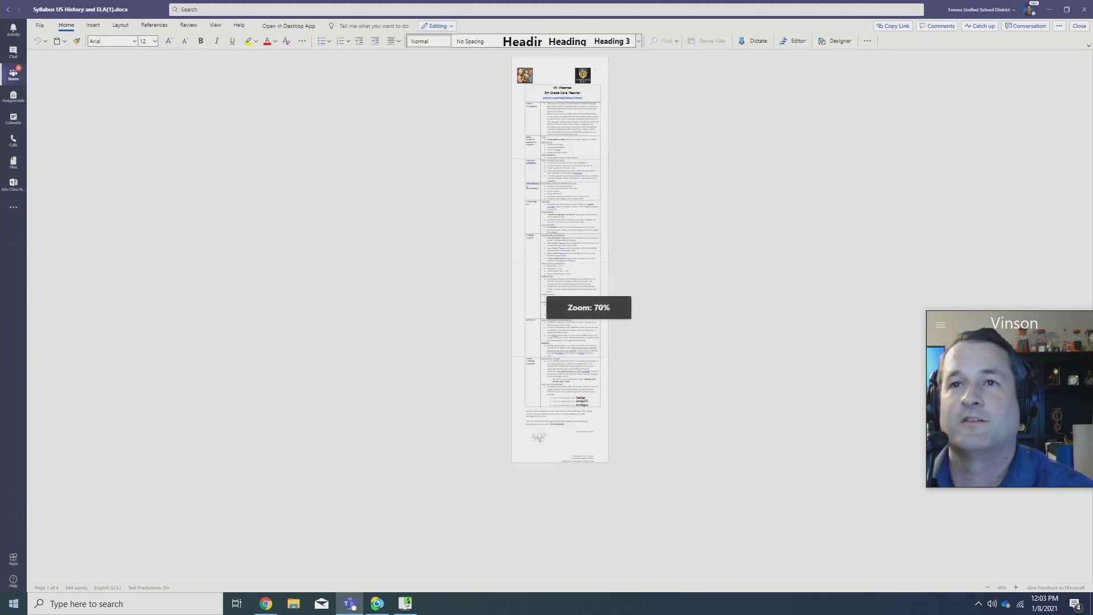
{"action": "left_click", "coordinate": [13, 603]}
Launch Snipping Tool via 'snip' and capture the full syllabus first page.
{"action": "type", "text": "snip"}
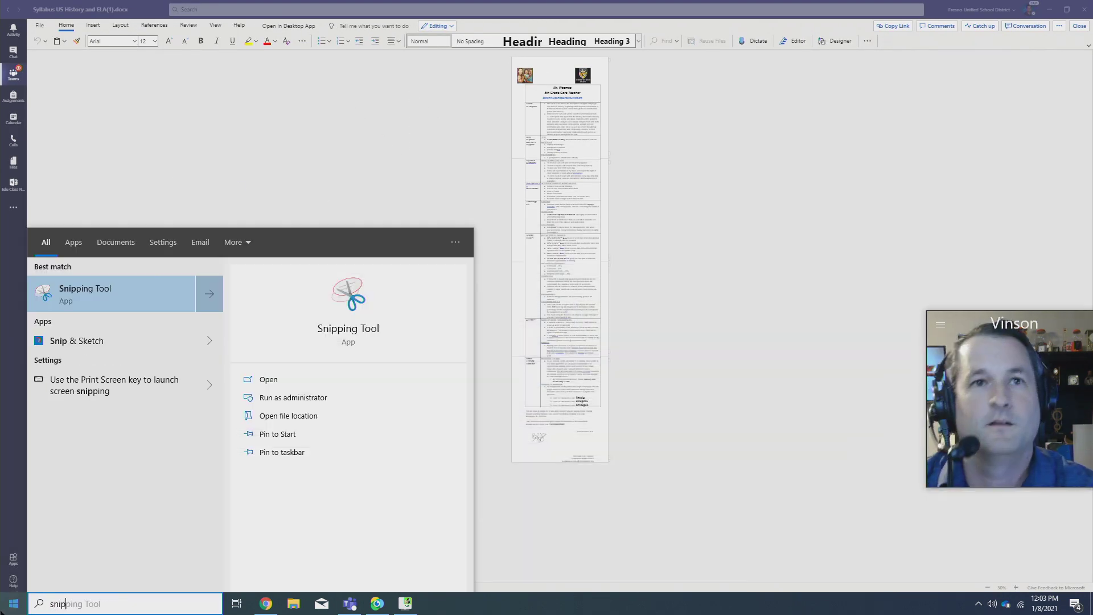
{"action": "key", "text": "Return"}
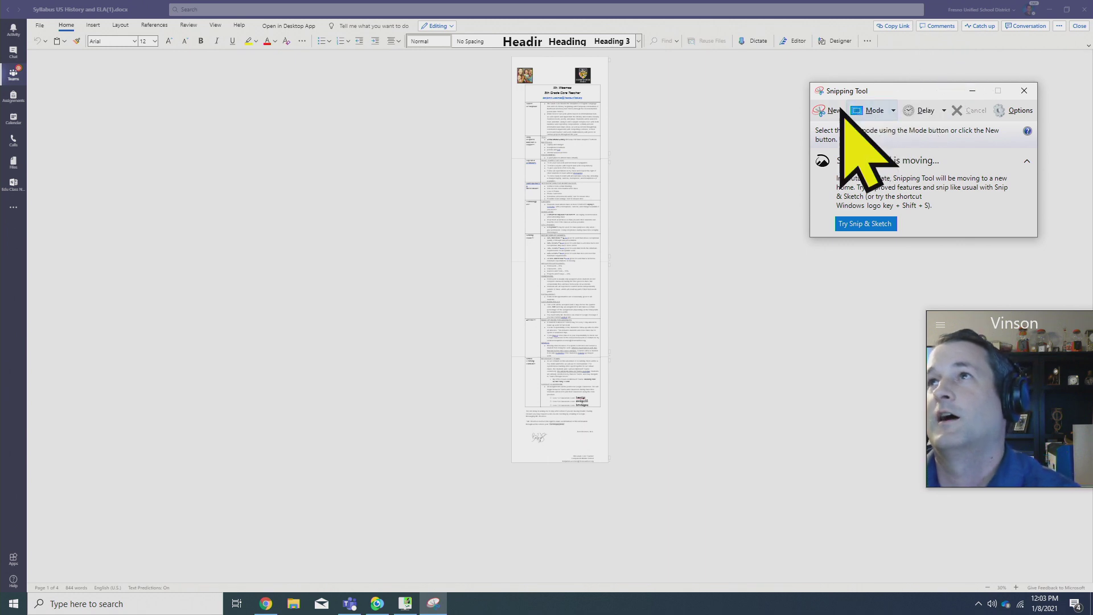
{"action": "left_click", "coordinate": [836, 110]}
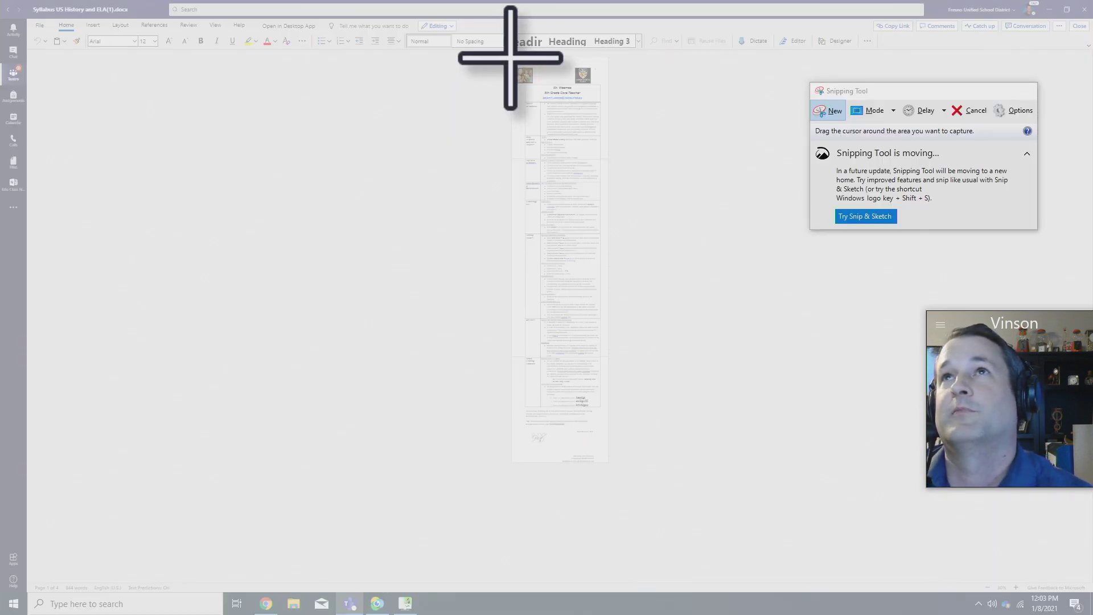
{"action": "left_click_drag", "start_coordinate": [510, 58], "coordinate": [610, 463]}
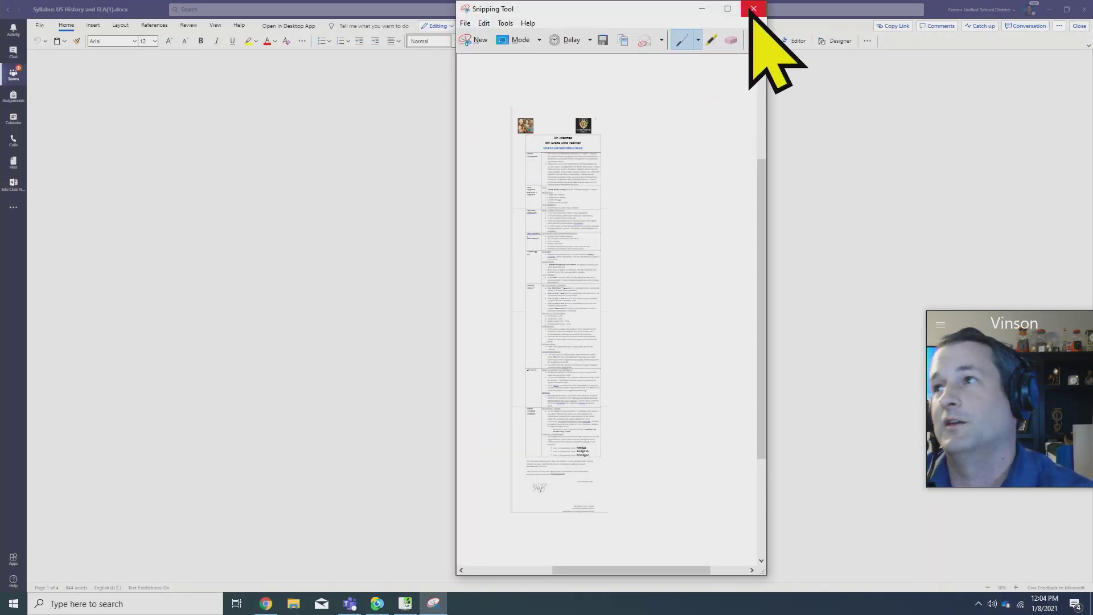
Save the syllabus snip to the Desktop as a JPEG file.
{"action": "left_click", "coordinate": [479, 53]}
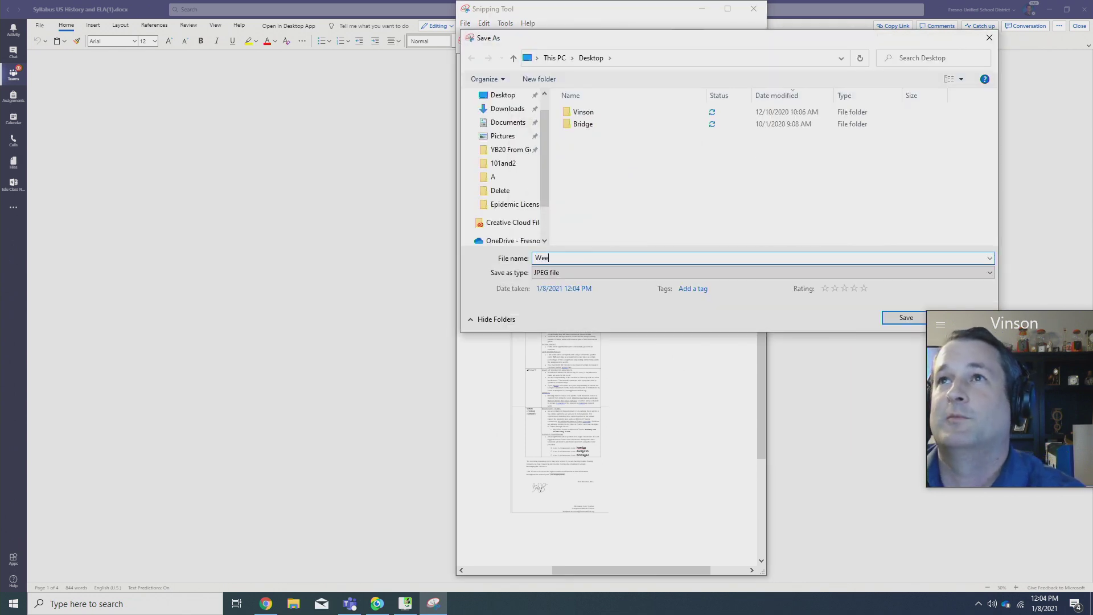
{"action": "key", "text": "Return"}
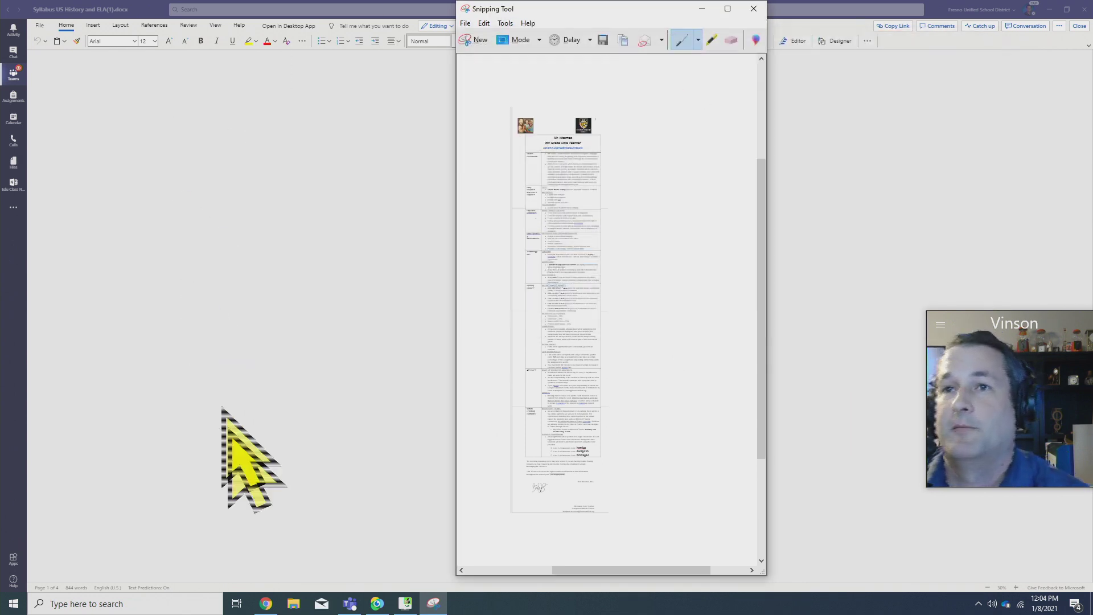
{"action": "left_click", "coordinate": [273, 605]}
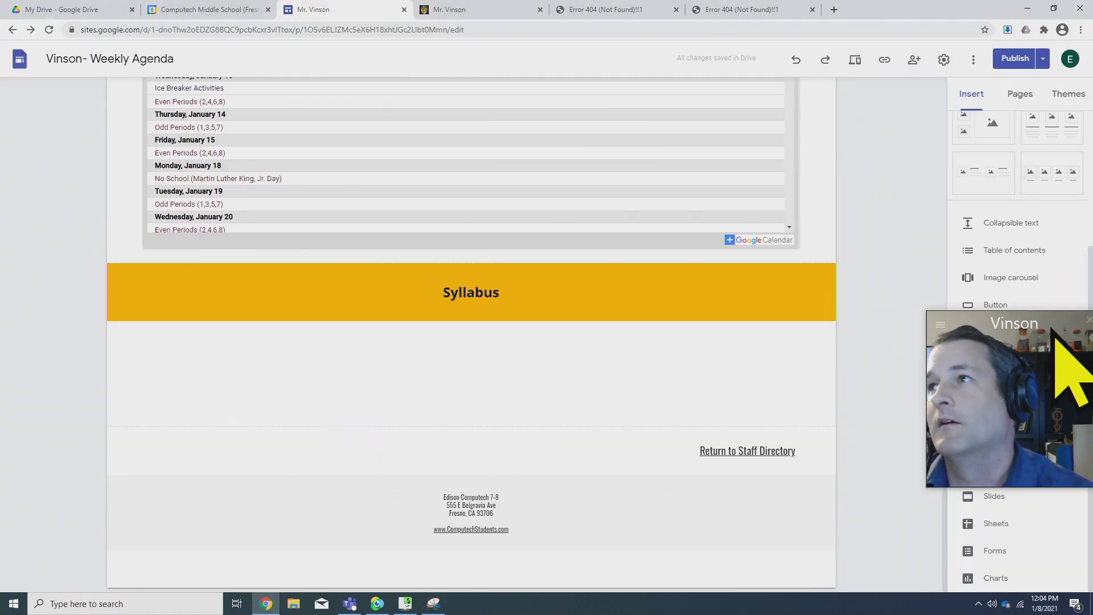
Upload the saved syllabus snip from the Desktop into the Syllabus section.
{"action": "left_click_drag", "start_coordinate": [1055, 331], "coordinate": [862, 277]}
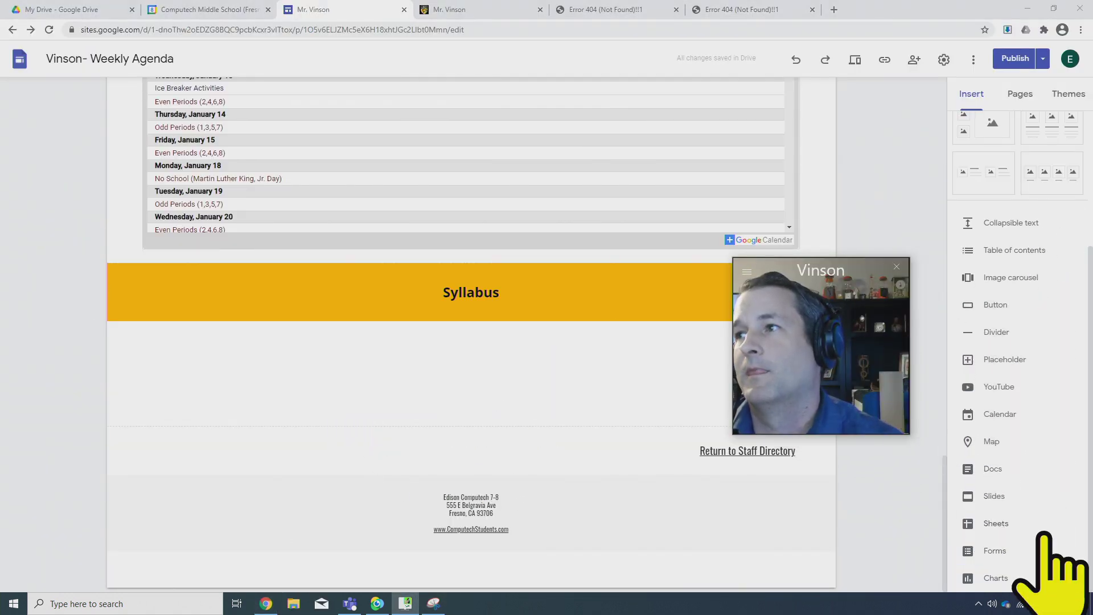
{"action": "scroll", "coordinate": [1028, 527], "scroll_direction": "up", "scroll_amount": 4}
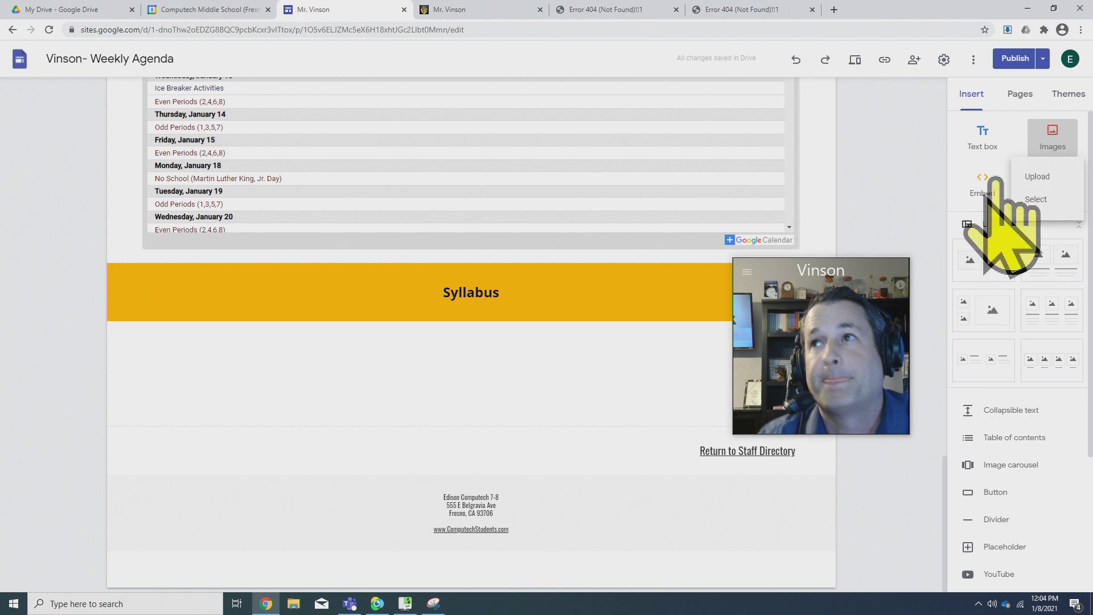
{"action": "left_click", "coordinate": [1055, 183]}
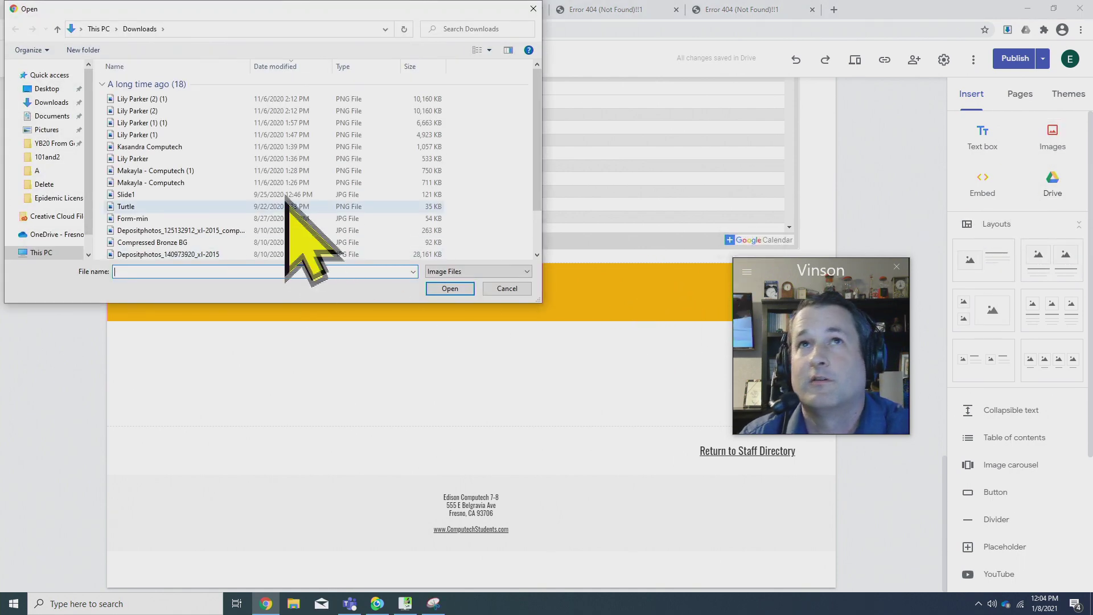
{"action": "left_click", "coordinate": [47, 88]}
{"action": "double_click", "coordinate": [171, 87]}
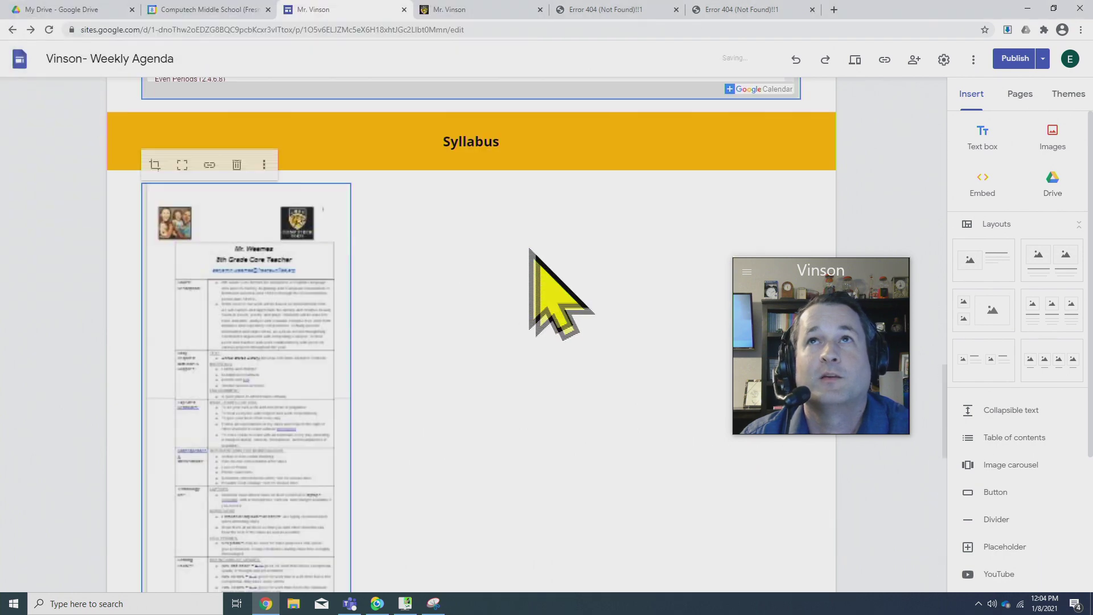
Remove the inserted syllabus image from the Syllabus section.
{"action": "scroll", "coordinate": [397, 305], "scroll_direction": "down", "scroll_amount": 10}
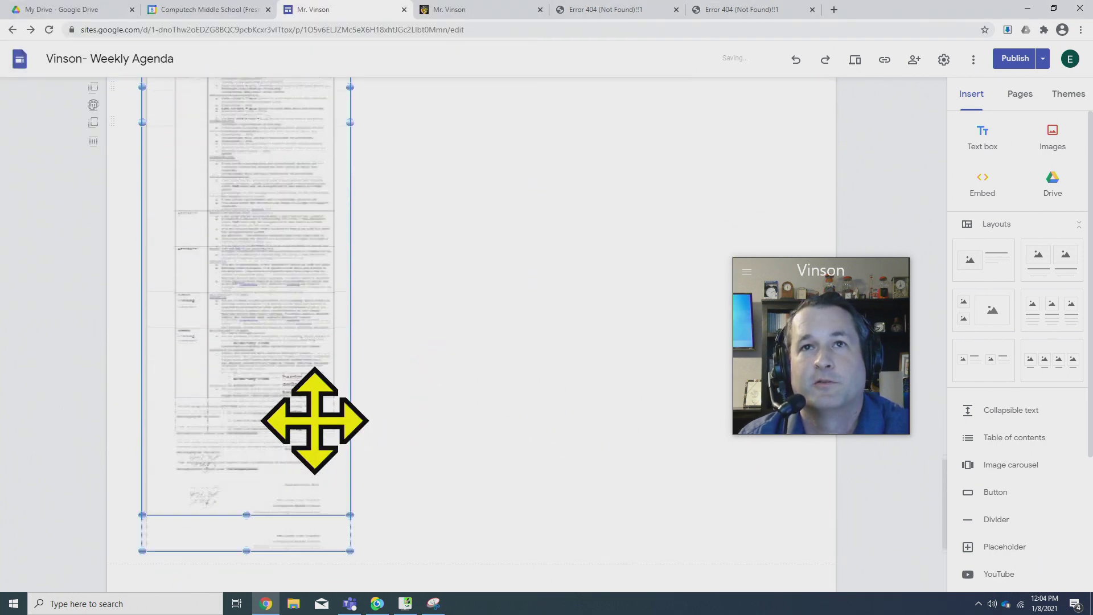
{"action": "scroll", "coordinate": [349, 443], "scroll_direction": "up", "scroll_amount": 8}
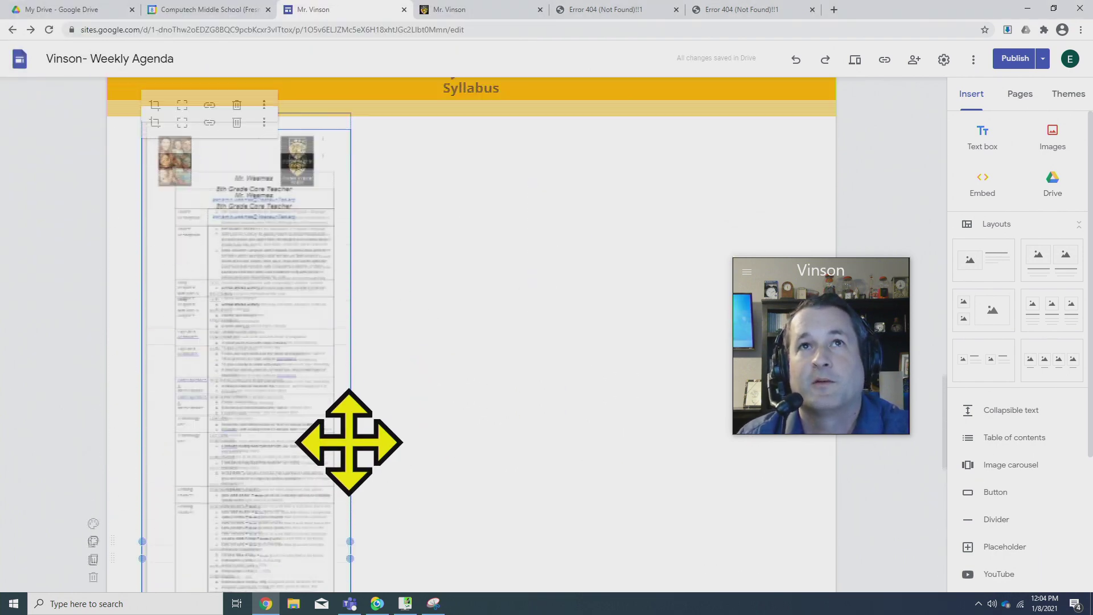
{"action": "left_click", "coordinate": [237, 230]}
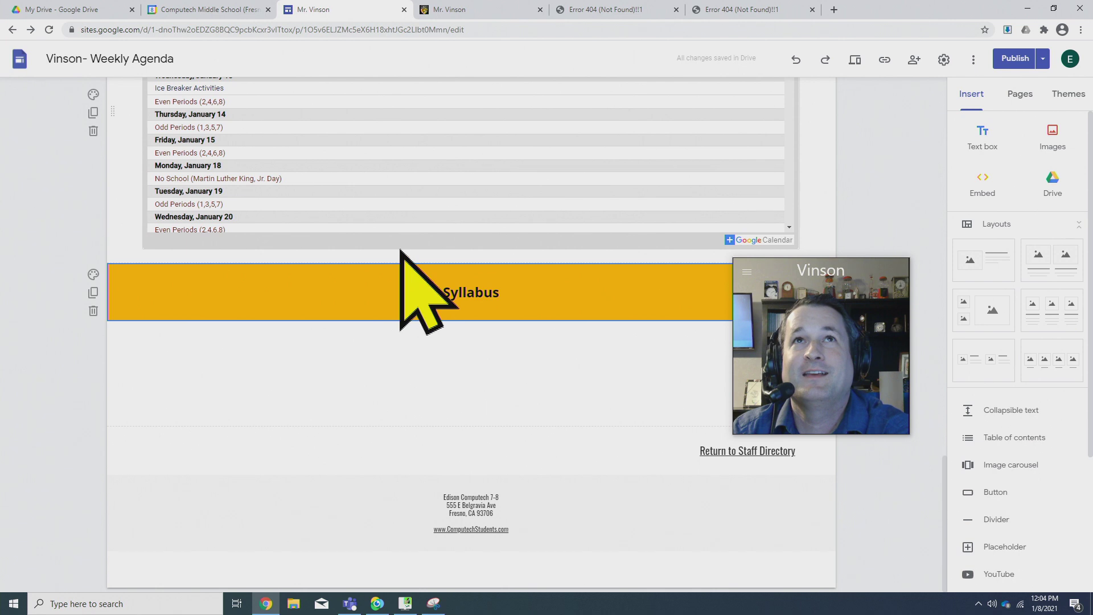
{"action": "left_click", "coordinate": [85, 8]}
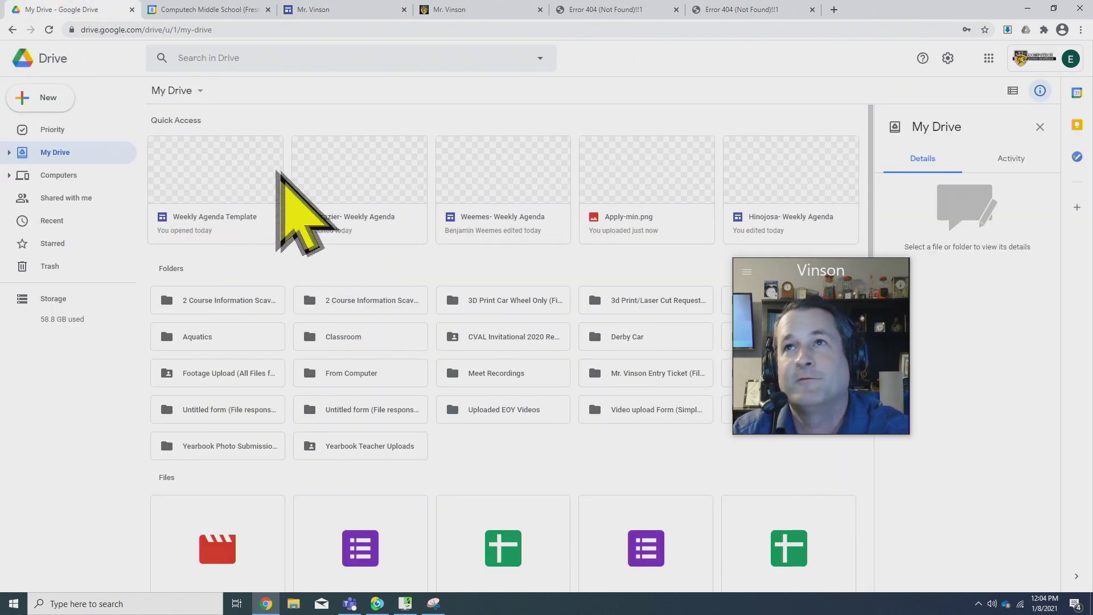
Search Google Drive for 'sy' to find the syllabus document.
{"action": "scroll", "coordinate": [281, 183], "scroll_direction": "down", "scroll_amount": 2}
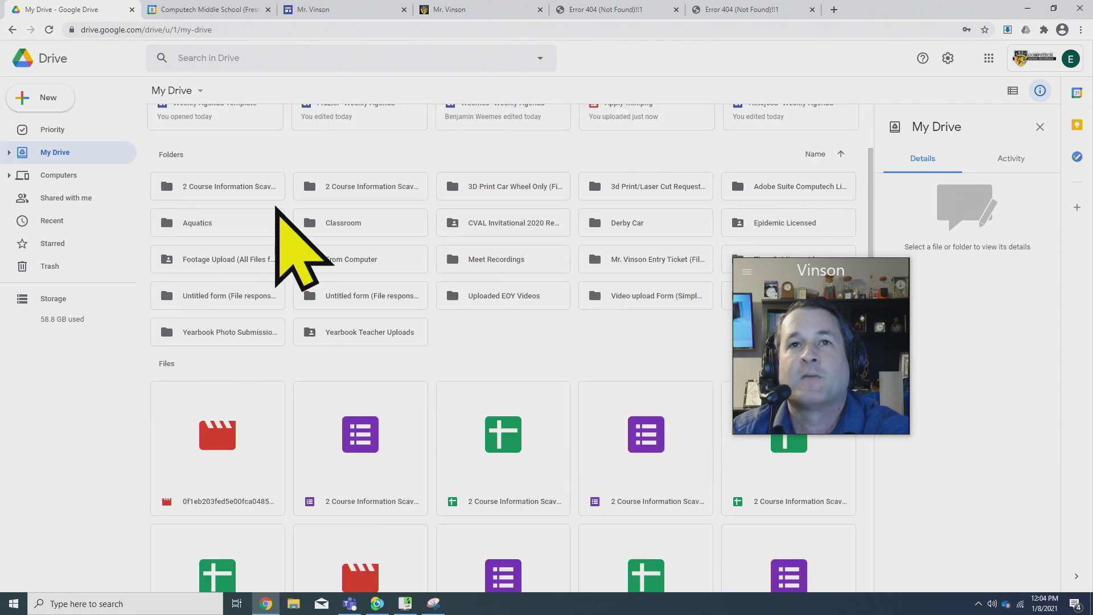
{"action": "scroll", "coordinate": [276, 230], "scroll_direction": "up", "scroll_amount": 2}
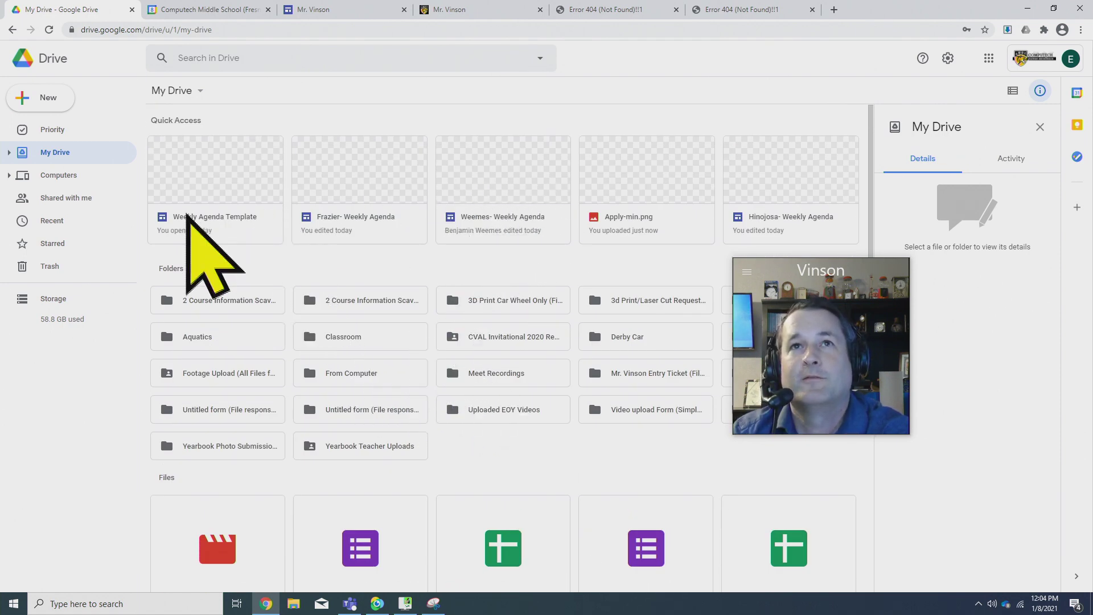
{"action": "left_click", "coordinate": [242, 58]}
{"action": "type", "text": "syllabus"}
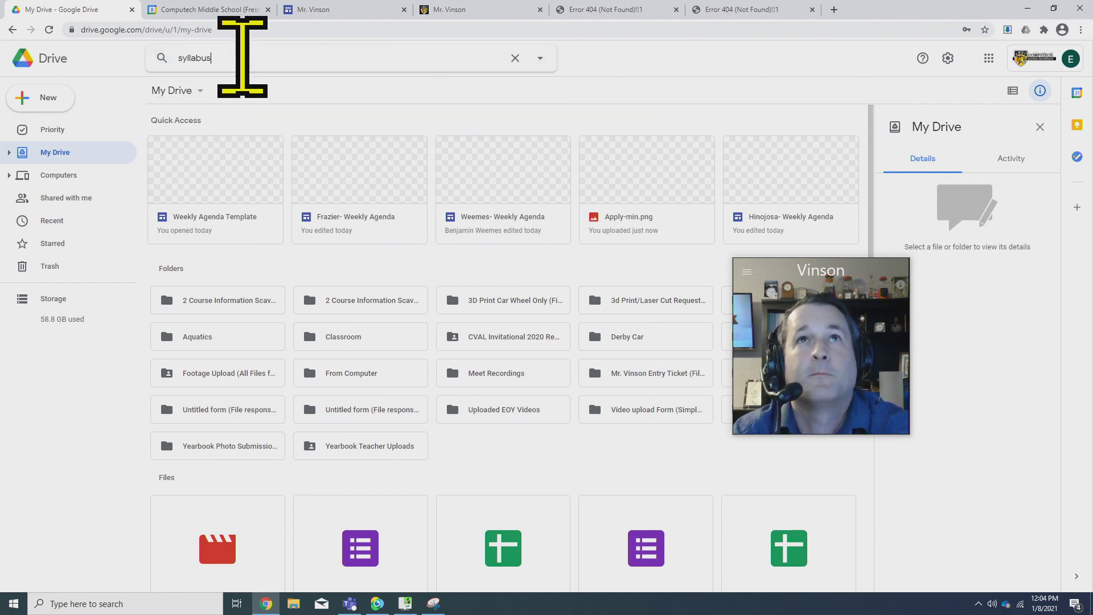
{"action": "key", "text": "Return"}
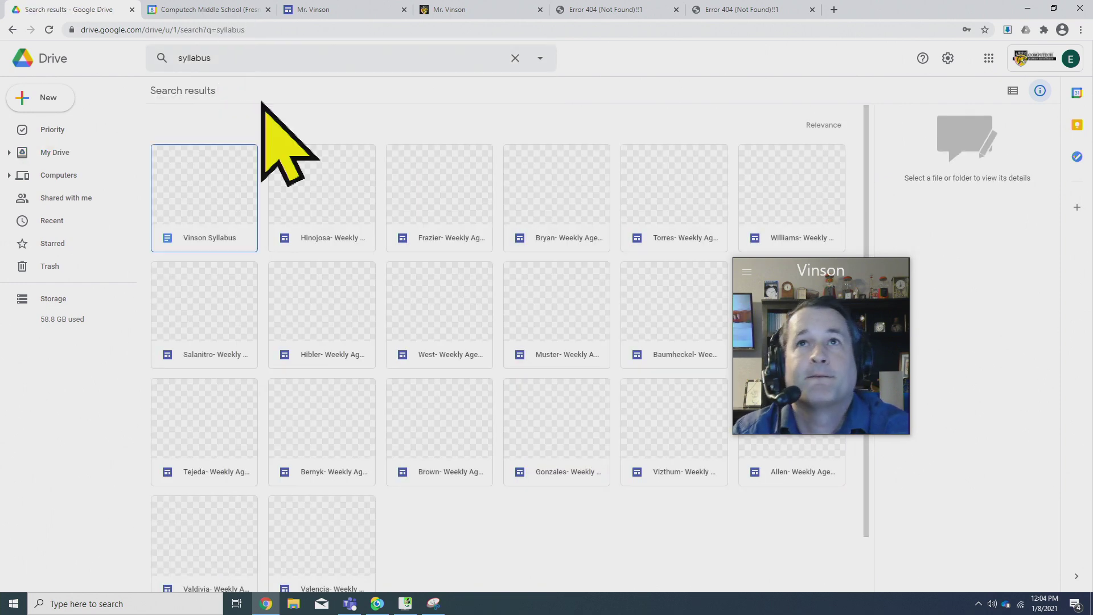
Open the syllabus Google Doc and select the syllabus text below the photo.
{"action": "left_click", "coordinate": [200, 177]}
{"action": "double_click", "coordinate": [200, 178]}
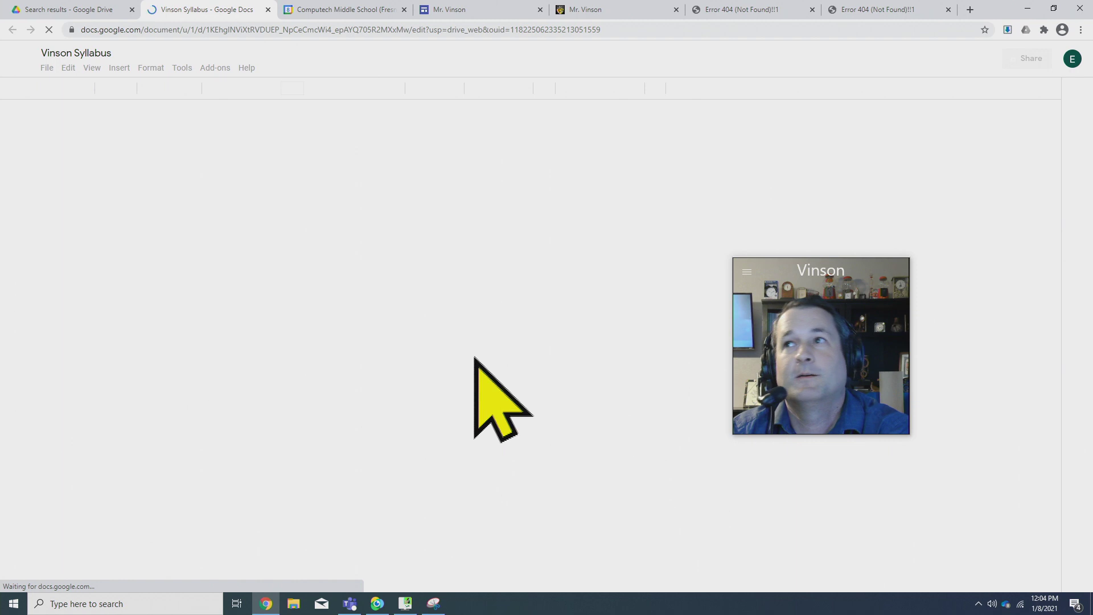
{"action": "left_click_drag", "start_coordinate": [598, 473], "coordinate": [337, 305]}
{"action": "key", "text": "ctrl+c"}
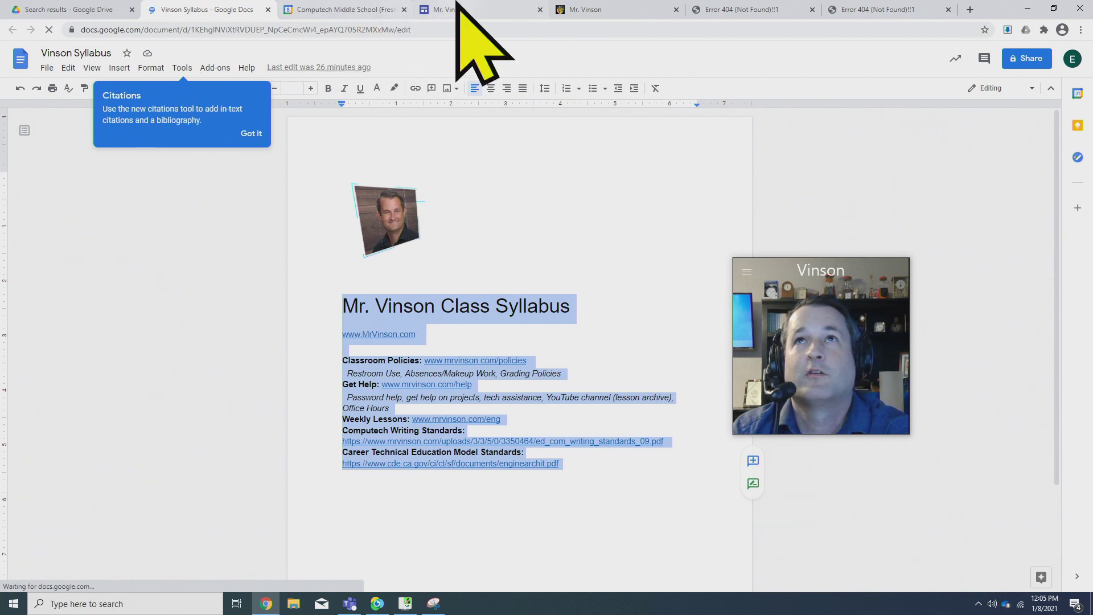
{"action": "left_click", "coordinate": [442, 9]}
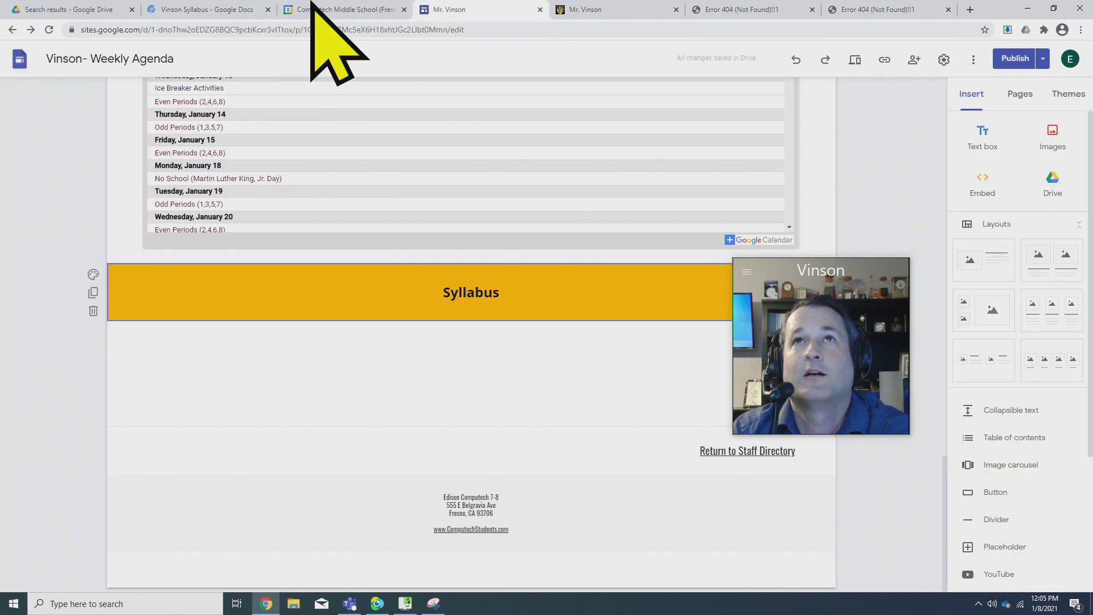
Add a text box under the Syllabus banner with the class title, website, and policy, help, lesson and standards links.
{"action": "double_click", "coordinate": [289, 362]}
{"action": "left_click", "coordinate": [978, 138]}
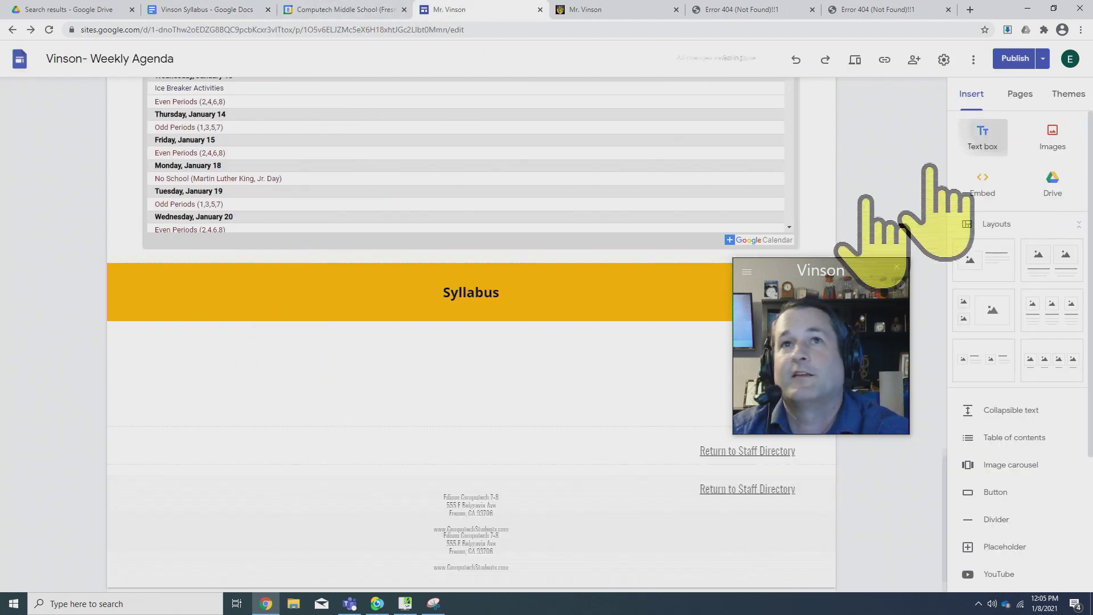
{"action": "key", "text": "ctrl+v"}
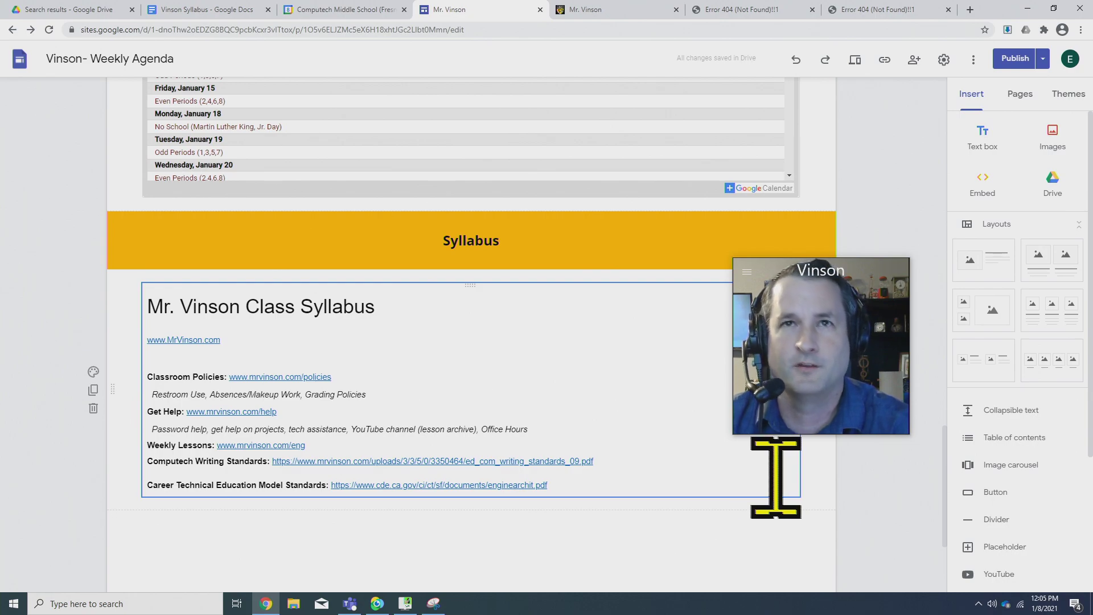
{"action": "scroll", "coordinate": [775, 477], "scroll_direction": "up", "scroll_amount": 20}
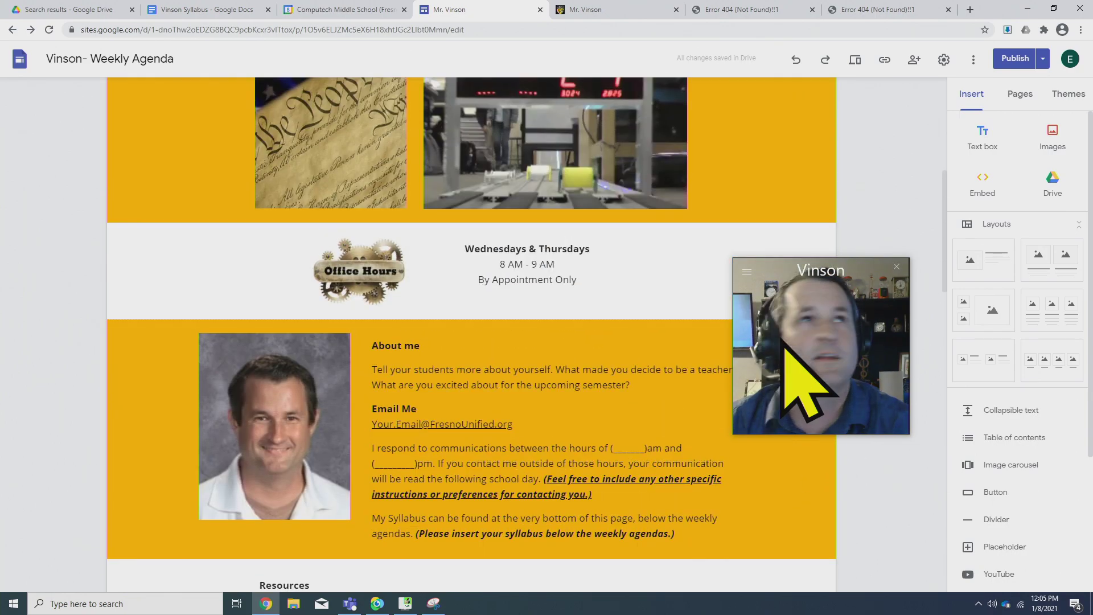